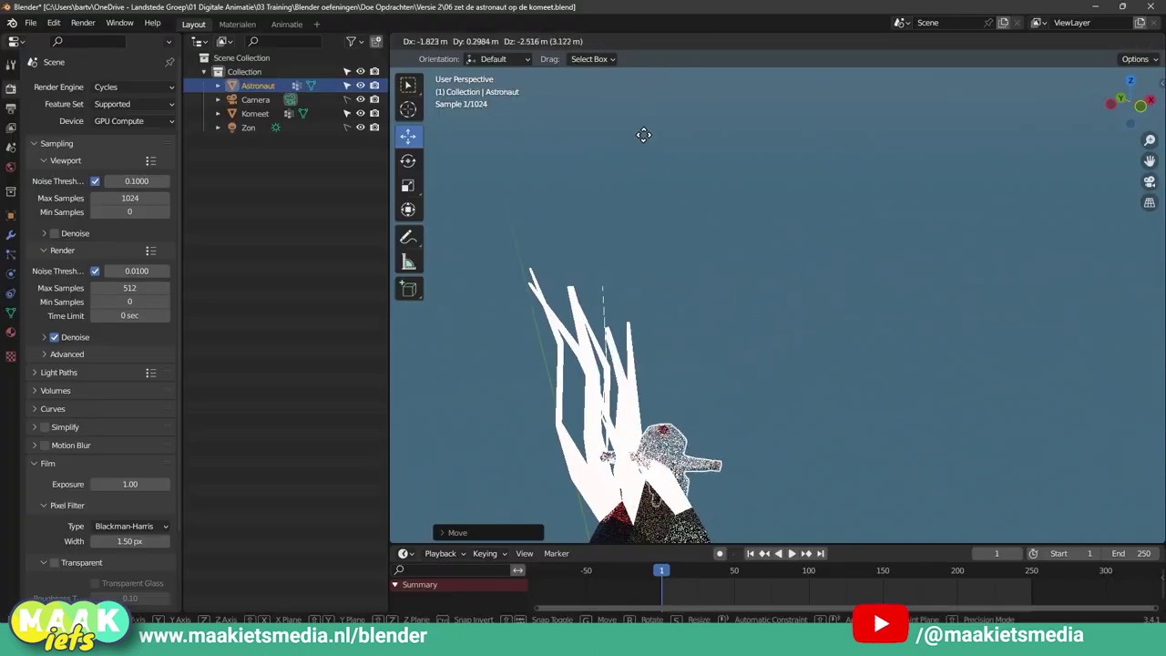
Confirm the astronaut's placement on the comet and orbit the view around it
{"action": "left_click", "coordinate": [648, 206]}
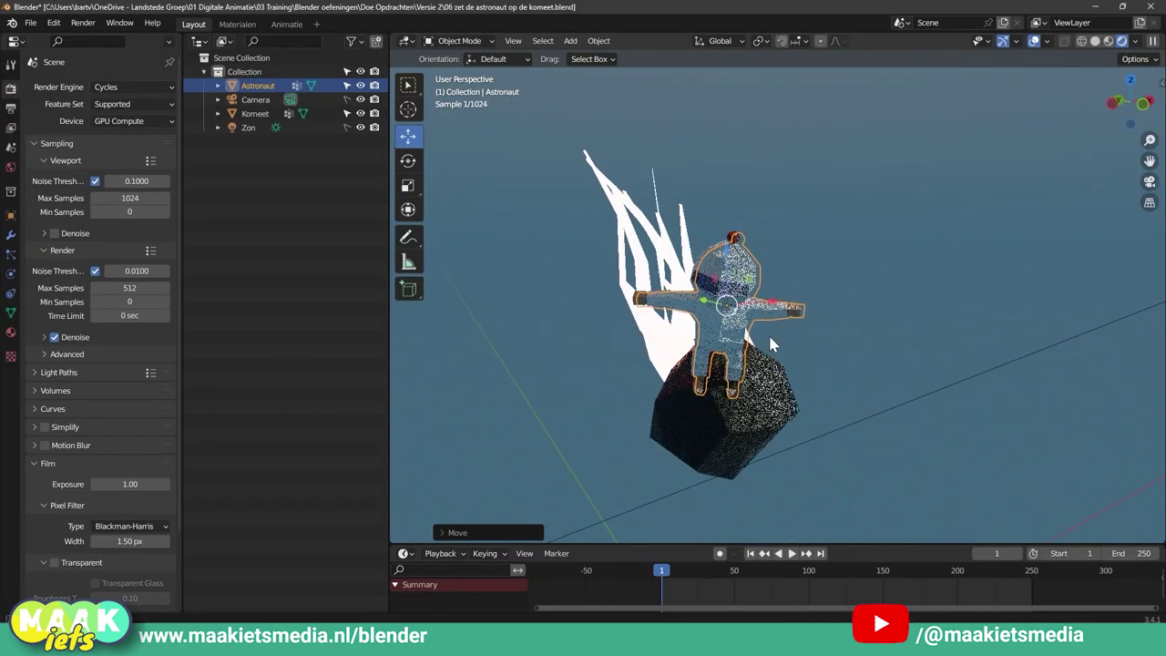
{"action": "middle_click_drag", "start_coordinate": [648, 207], "coordinate": [827, 308]}
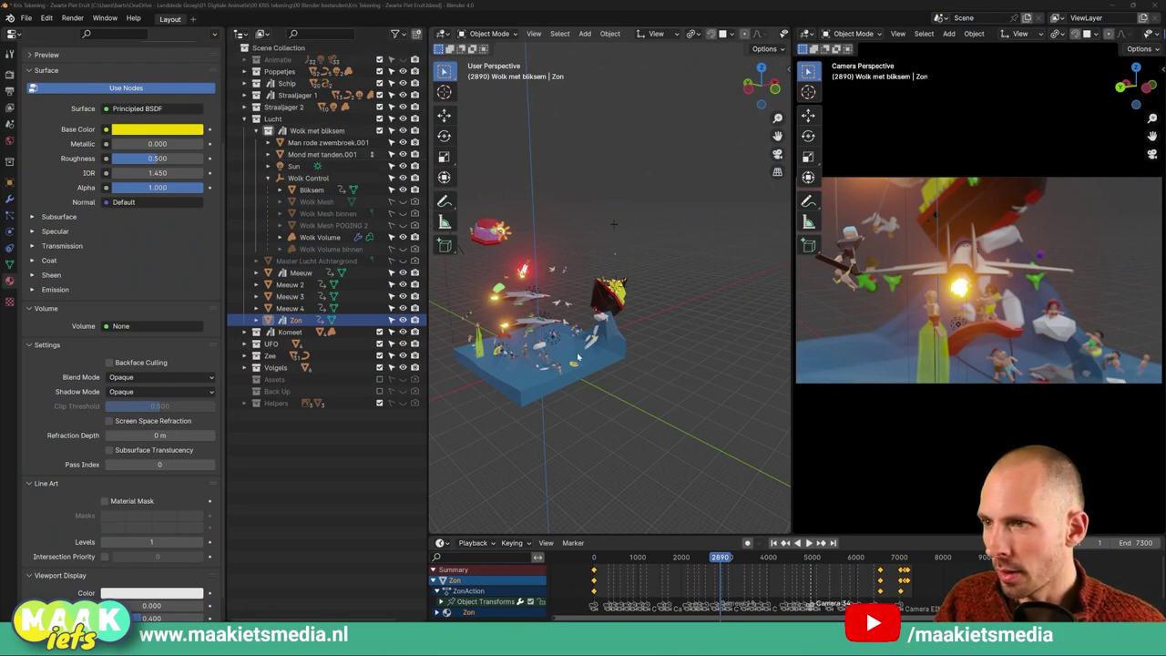
Zoom and orbit the viewport, then make the Animatie collection visible
{"action": "scroll", "coordinate": [594, 340], "scroll_direction": "up", "scroll_amount": 2}
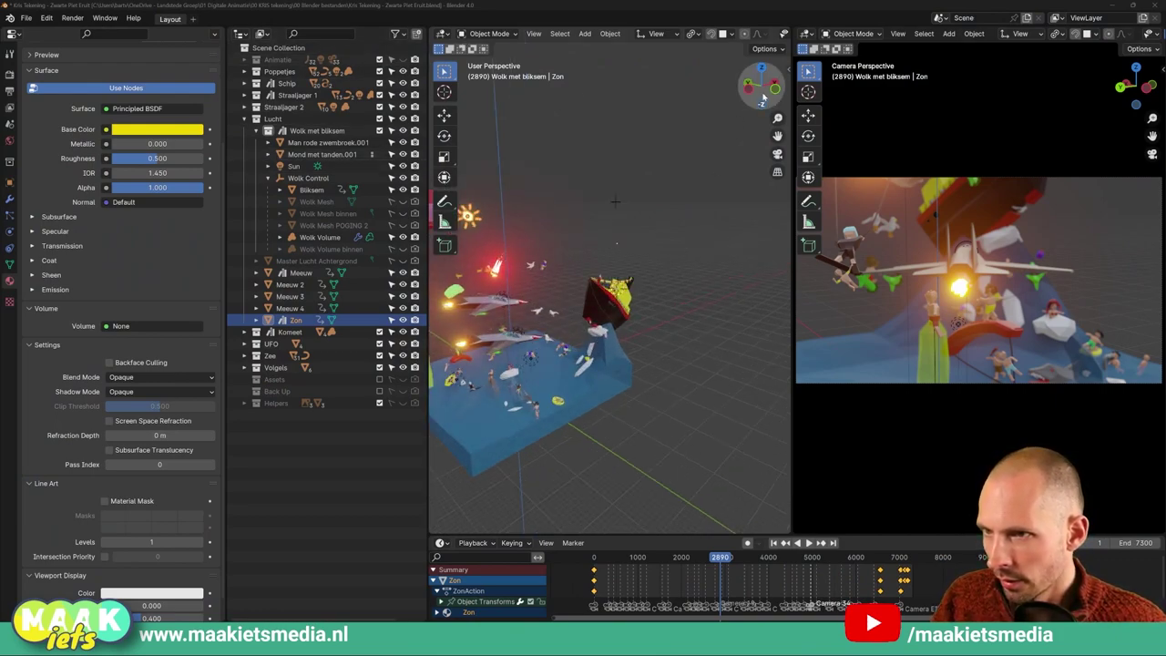
{"action": "scroll", "coordinate": [638, 332], "scroll_direction": "up", "scroll_amount": 2}
{"action": "scroll", "coordinate": [638, 333], "scroll_direction": "up", "scroll_amount": 3}
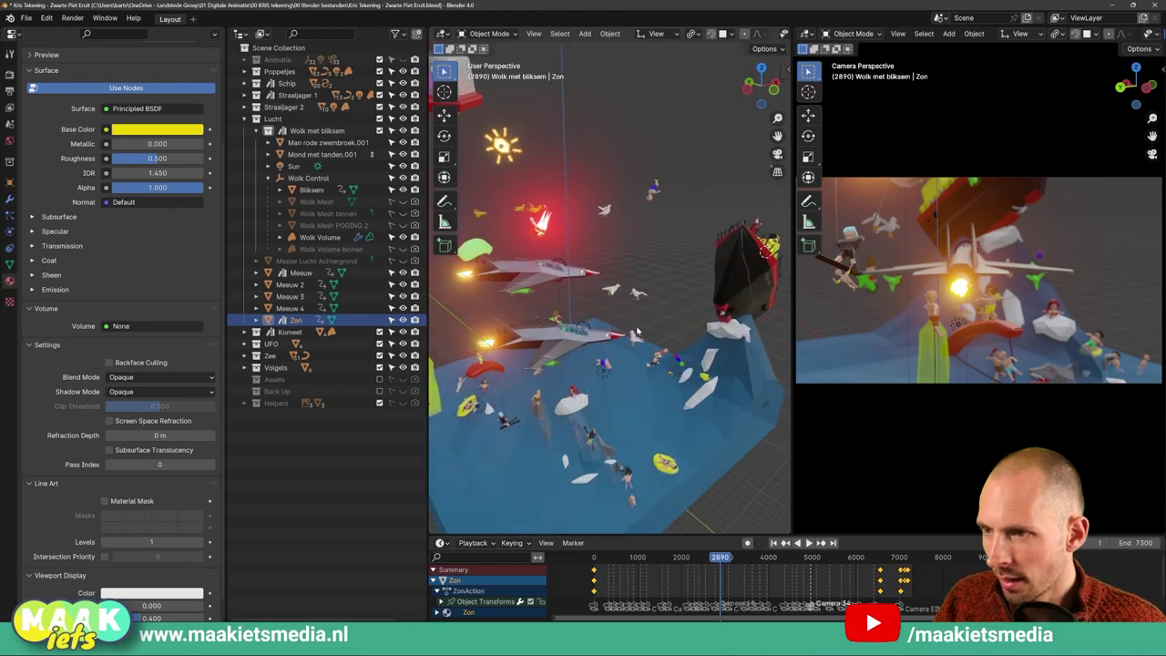
{"action": "middle_click_drag", "start_coordinate": [637, 333], "coordinate": [601, 300]}
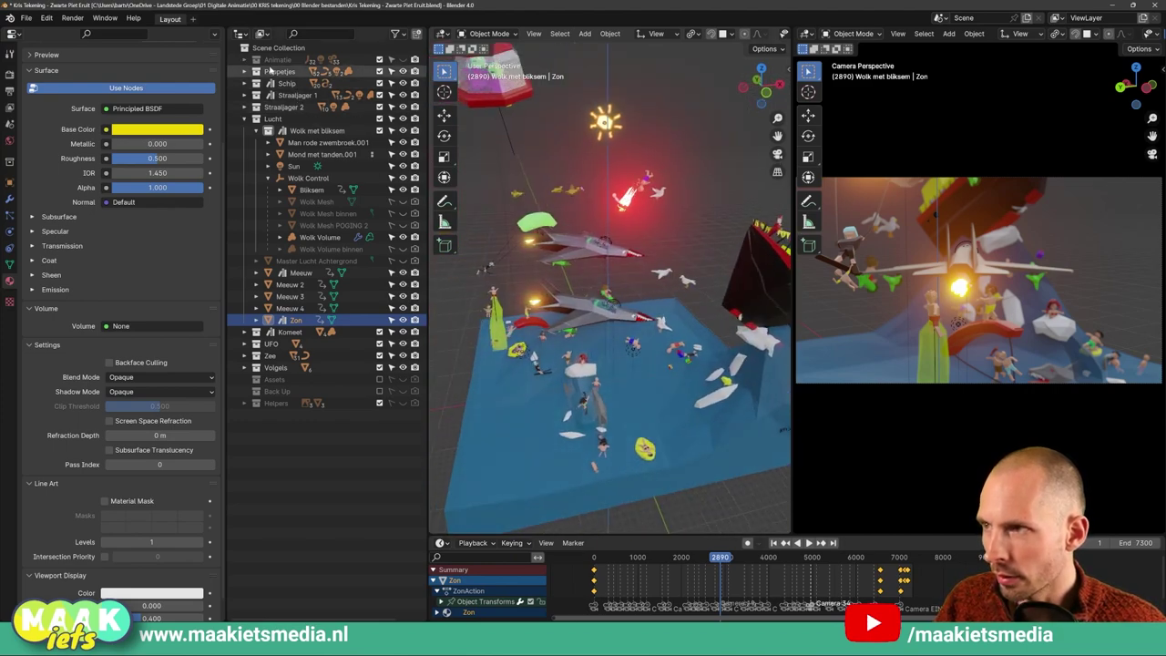
{"action": "left_click", "coordinate": [404, 60]}
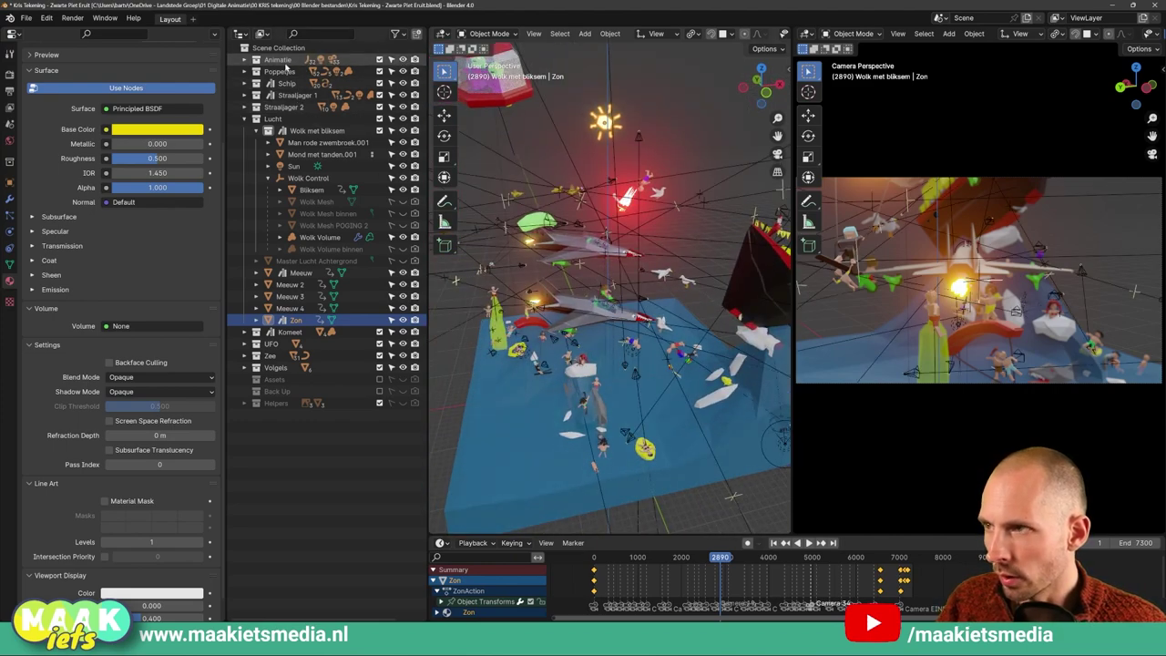
Expand Animatie, collapse its camera control entries, and select Camera 34 control
{"action": "left_click", "coordinate": [244, 60]}
{"action": "left_click_drag", "start_coordinate": [259, 73], "coordinate": [256, 450]}
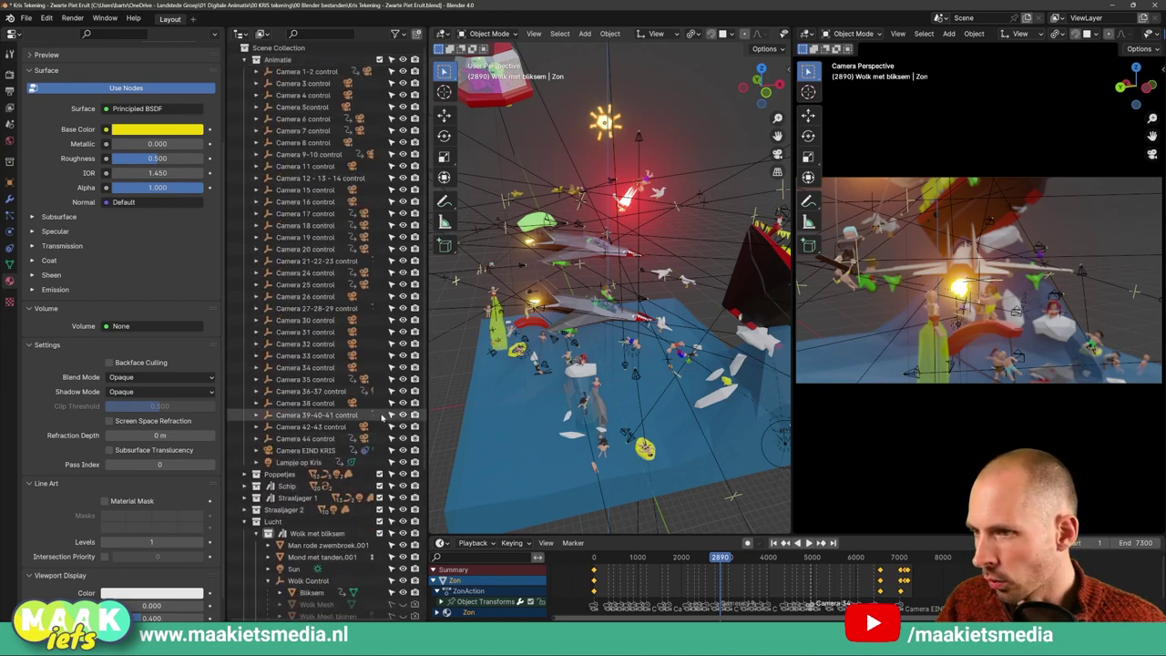
{"action": "scroll", "coordinate": [629, 313], "scroll_direction": "up", "scroll_amount": 2}
{"action": "scroll", "coordinate": [651, 288], "scroll_direction": "up", "scroll_amount": 1}
{"action": "scroll", "coordinate": [692, 218], "scroll_direction": "up", "scroll_amount": 1}
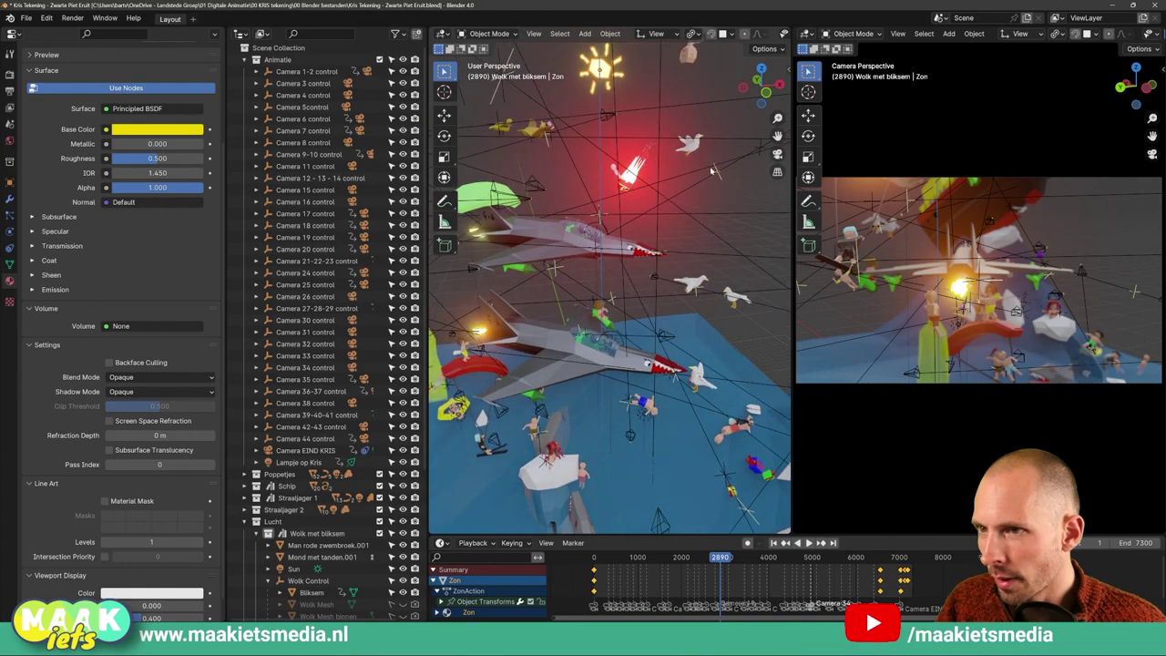
{"action": "left_click", "coordinate": [759, 151]}
Frame the view on the selected control, then select Camera 26 and start moving it
{"action": "key", "text": "KP_Decimal"}
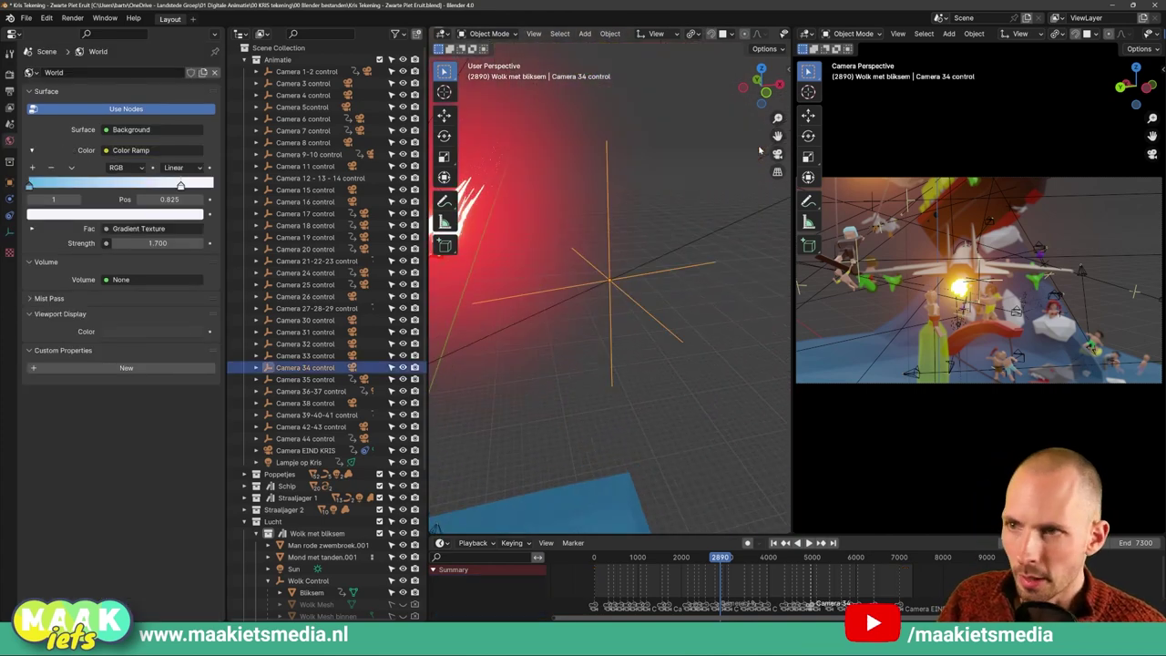
{"action": "scroll", "coordinate": [665, 303], "scroll_direction": "down", "scroll_amount": 3}
{"action": "scroll", "coordinate": [665, 303], "scroll_direction": "down", "scroll_amount": 4}
{"action": "scroll", "coordinate": [657, 284], "scroll_direction": "down", "scroll_amount": 3}
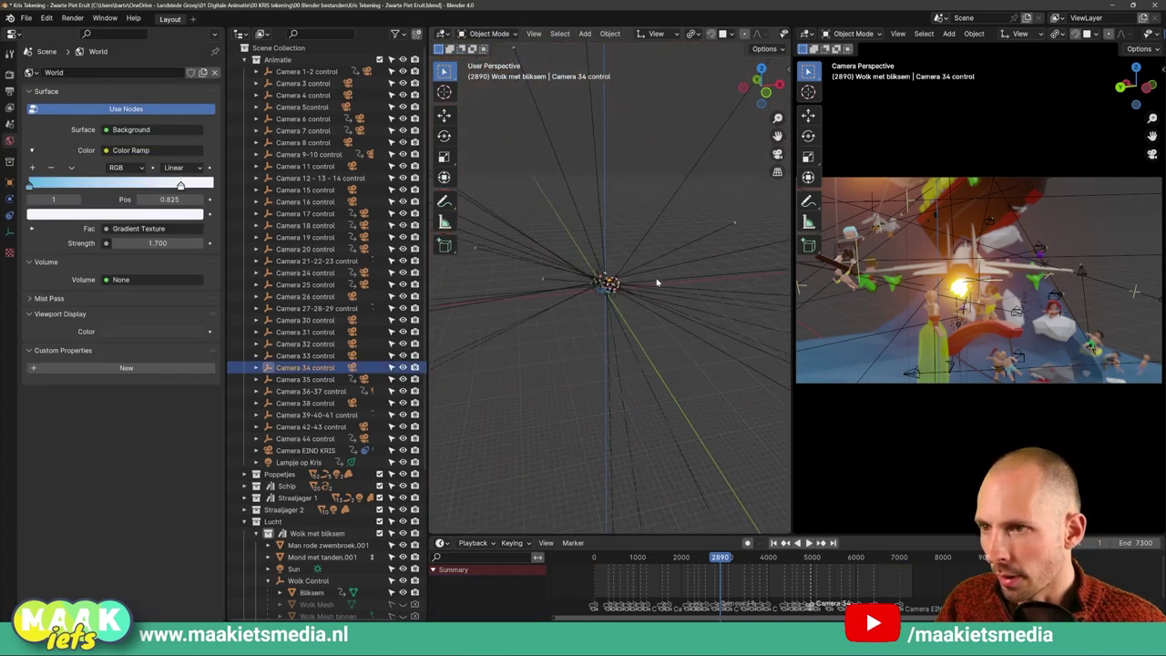
{"action": "scroll", "coordinate": [655, 273], "scroll_direction": "up", "scroll_amount": 3}
{"action": "scroll", "coordinate": [665, 273], "scroll_direction": "up", "scroll_amount": 3}
{"action": "scroll", "coordinate": [771, 272], "scroll_direction": "up", "scroll_amount": 2}
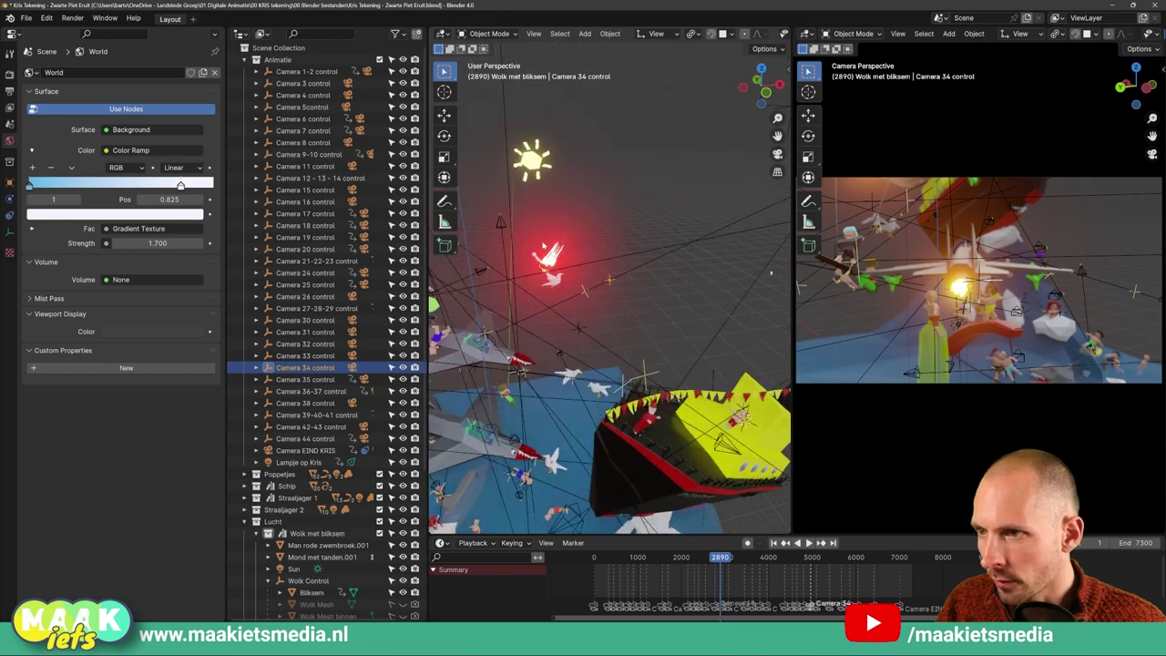
{"action": "left_click", "coordinate": [499, 226]}
{"action": "key", "text": "g"}
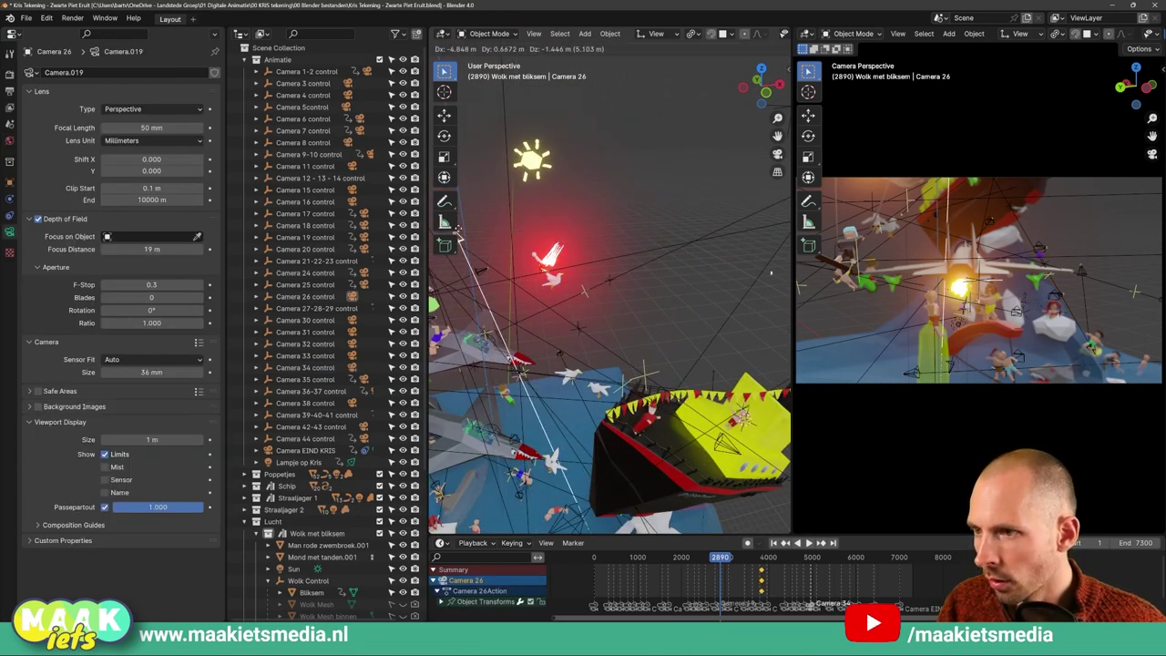
{"action": "middle_click_drag", "start_coordinate": [603, 313], "coordinate": [583, 274]}
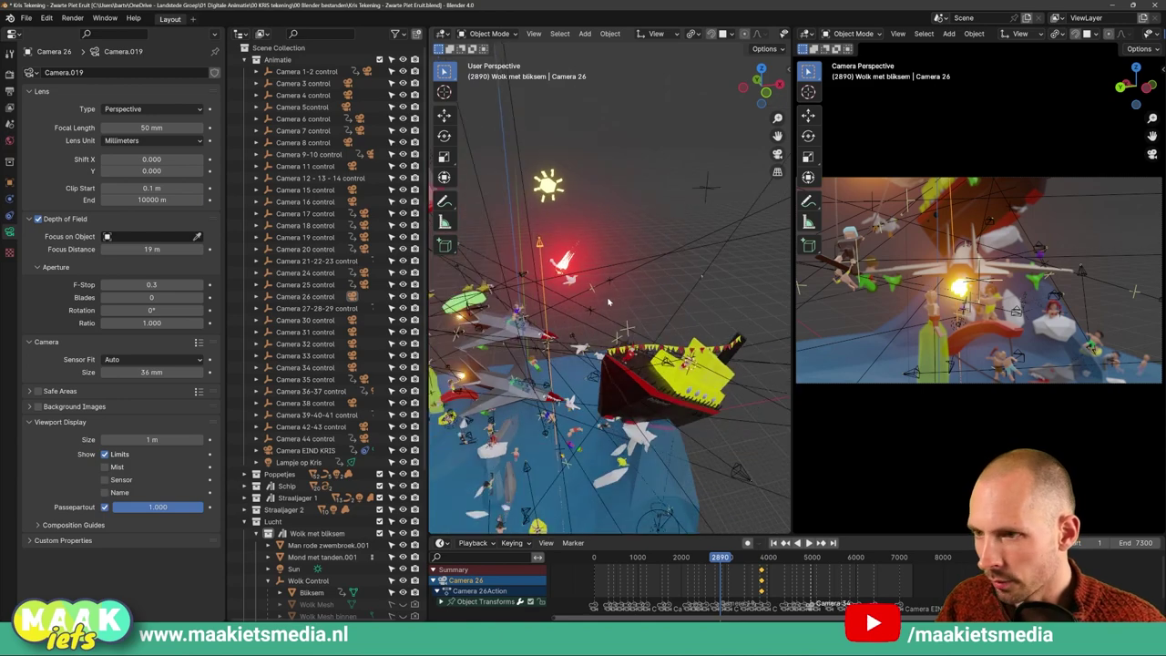
Inspect the camera controls' children, enlarge the timeline, and maximize the 3D viewport
{"action": "left_click_drag", "start_coordinate": [256, 106], "coordinate": [257, 355]}
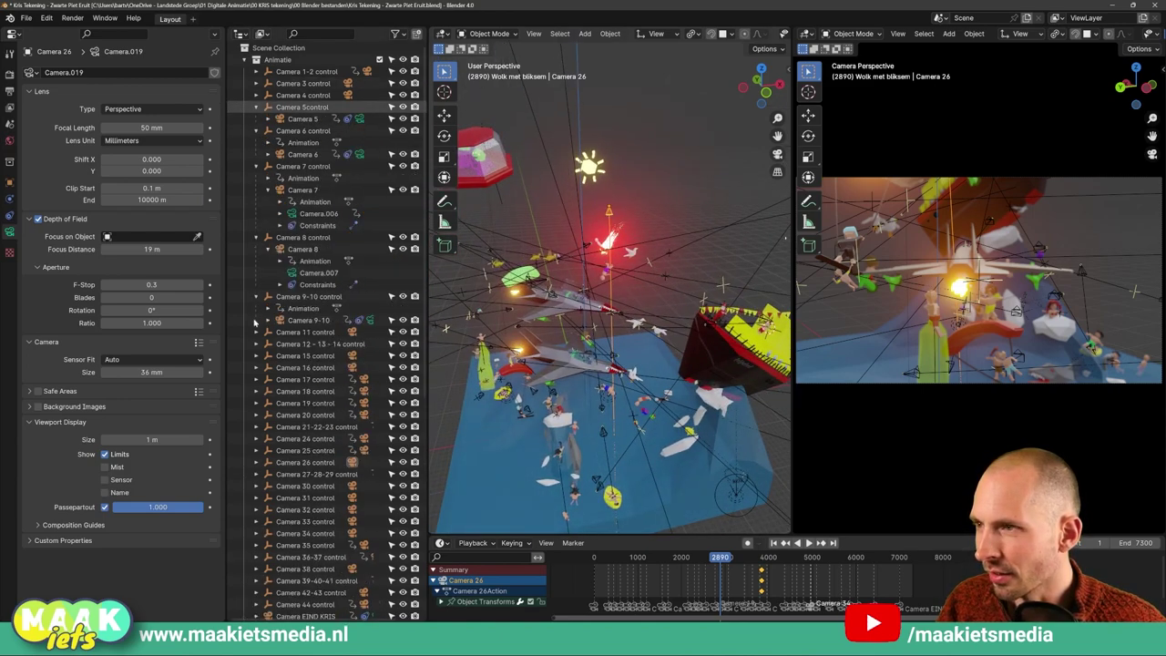
{"action": "left_click_drag", "start_coordinate": [256, 106], "coordinate": [257, 355]}
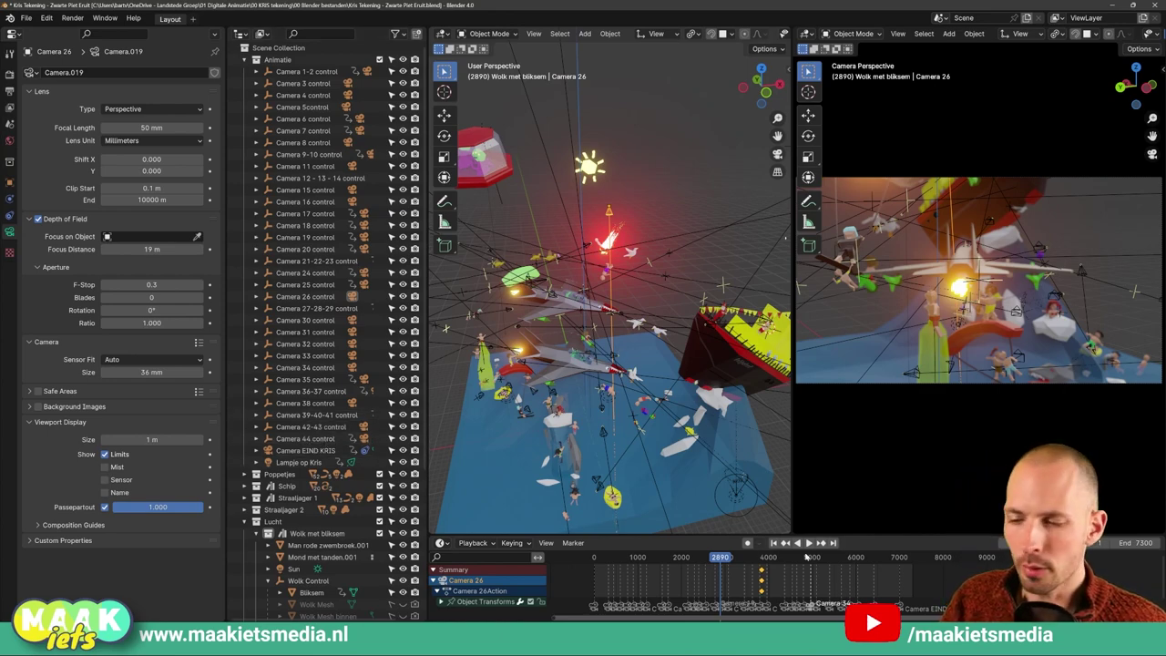
{"action": "left_click_drag", "start_coordinate": [729, 535], "coordinate": [728, 431]}
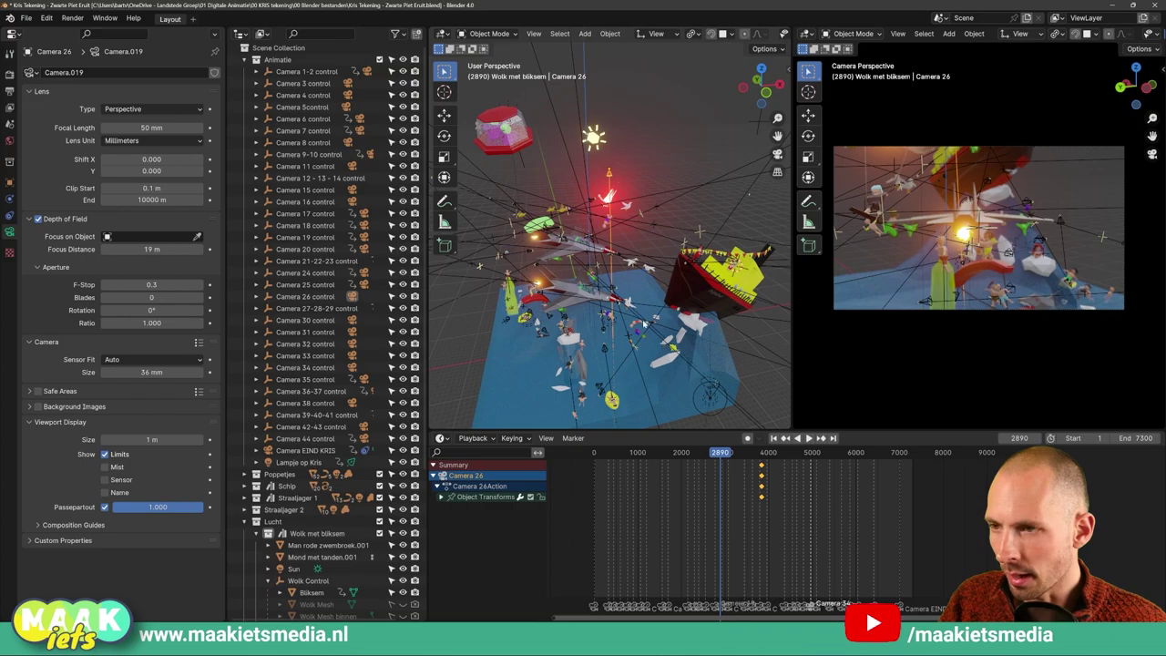
{"action": "mouse_move", "coordinate": [673, 309]}
{"action": "middle_mouse_down"}
{"action": "mouse_move", "coordinate": [695, 323]}
{"action": "mouse_move", "coordinate": [525, 375]}
{"action": "mouse_move", "coordinate": [221, 45]}
{"action": "middle_mouse_up"}
{"action": "key", "text": "ctrl+space"}
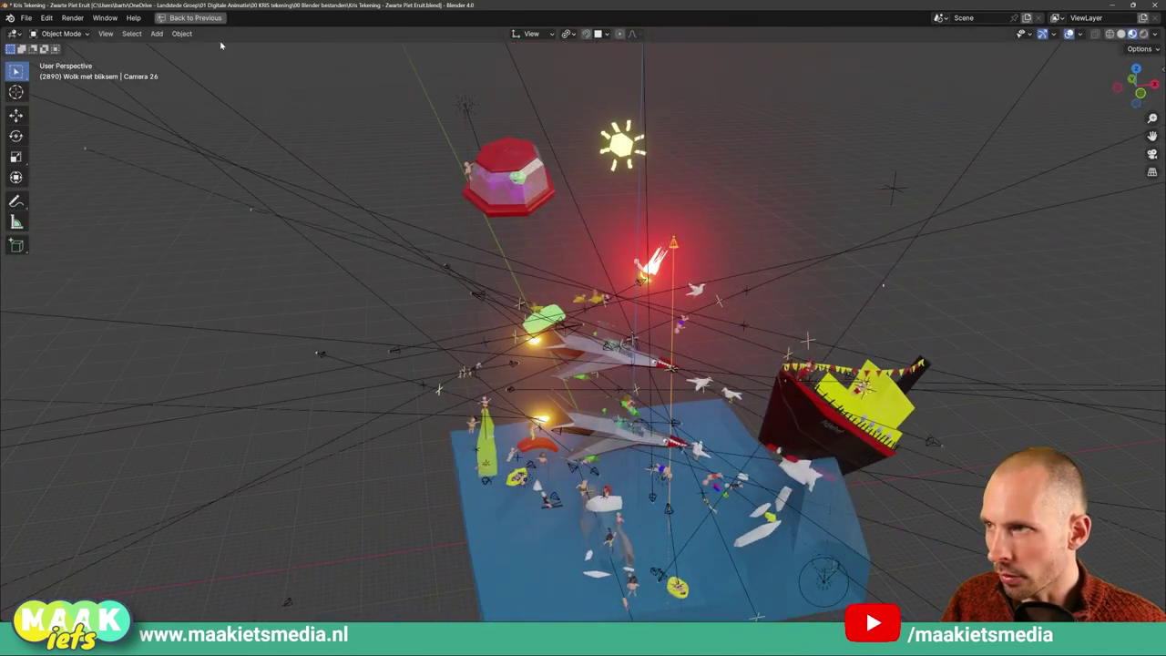
Restore the split layout, show the Animatie cameras, and play from frame 0 to frame 2653
{"action": "left_click", "coordinate": [187, 19]}
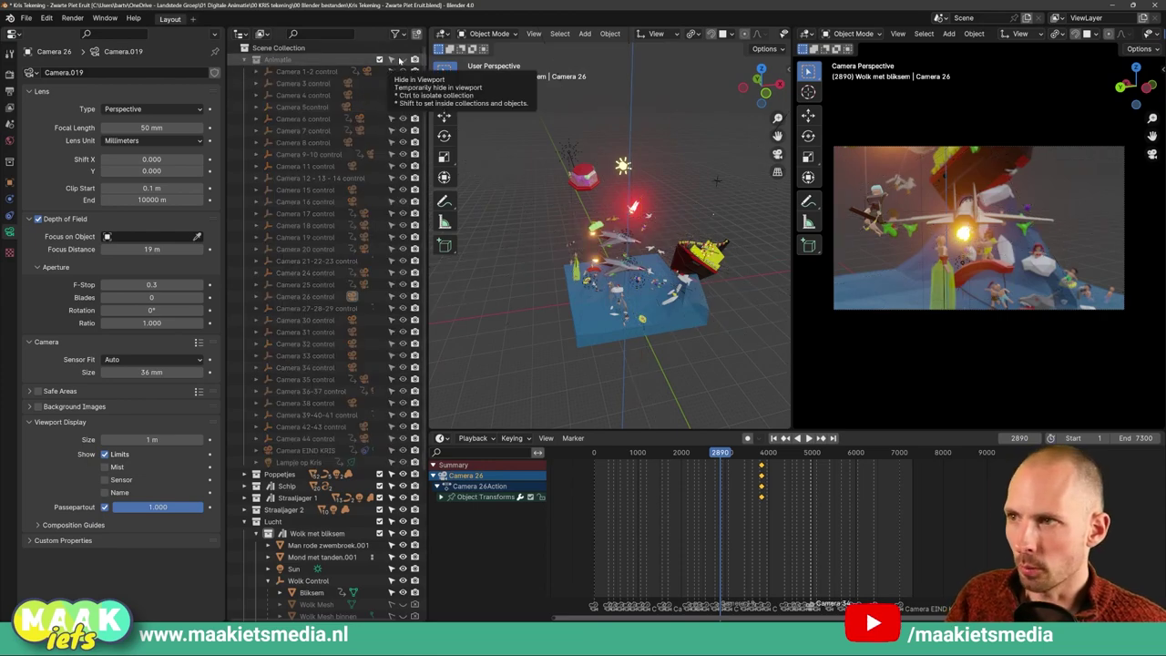
{"action": "left_click", "coordinate": [402, 59]}
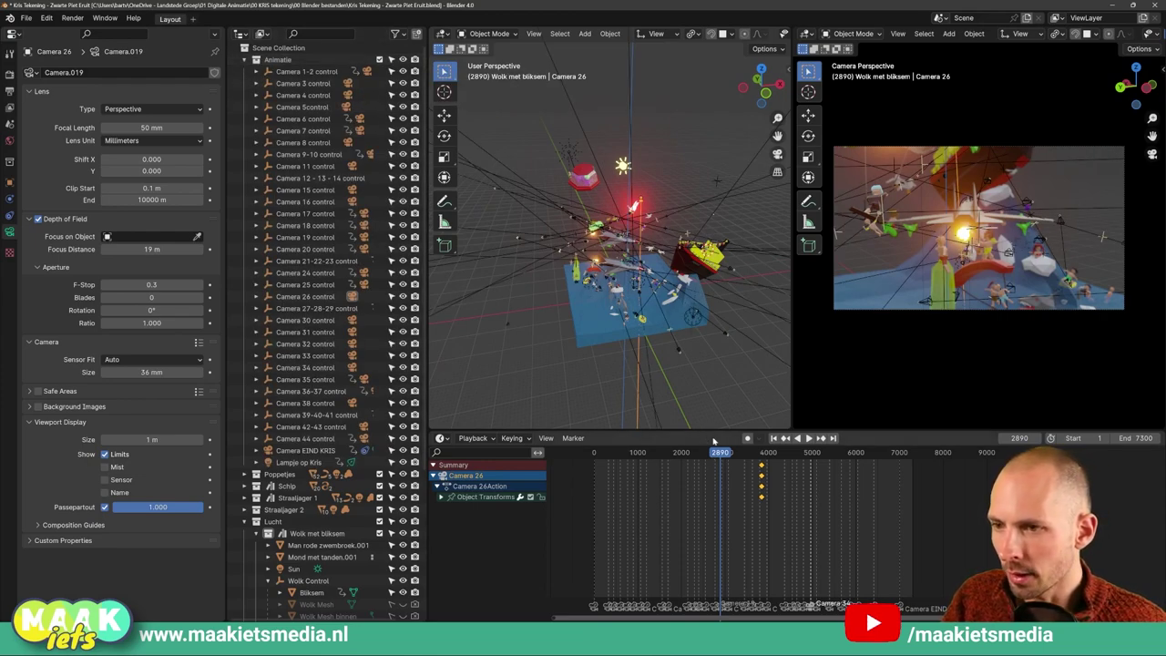
{"action": "mouse_move", "coordinate": [720, 452]}
{"action": "left_mouse_down"}
{"action": "mouse_move", "coordinate": [588, 464]}
{"action": "mouse_move", "coordinate": [711, 462]}
{"action": "left_mouse_up"}
{"action": "key", "text": "space"}
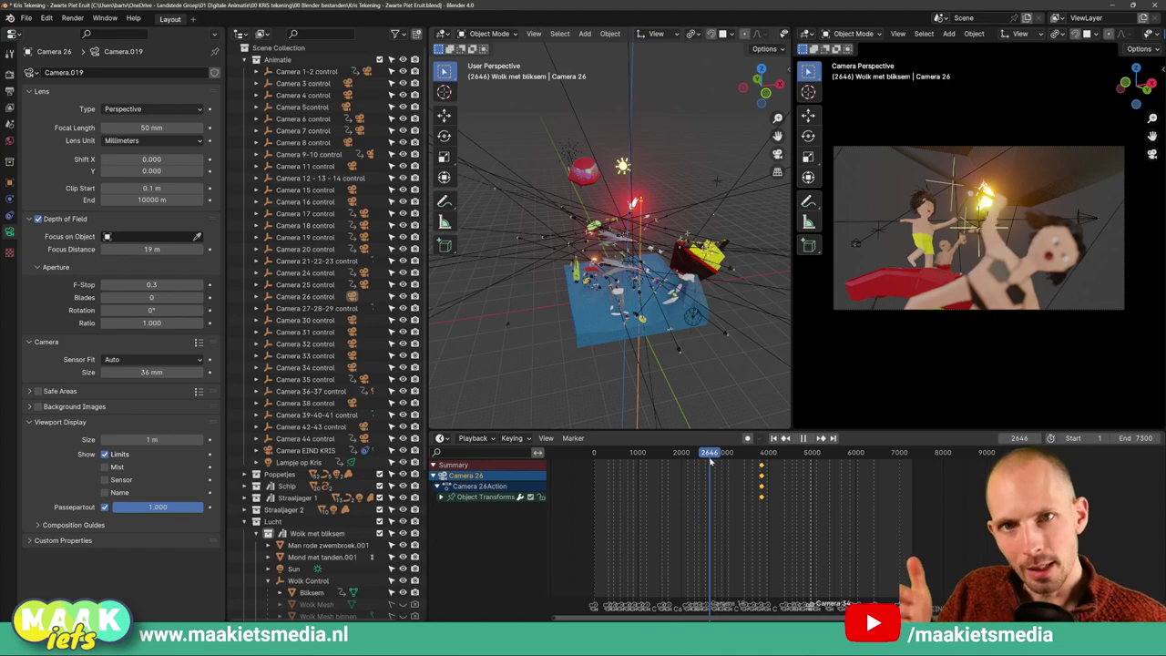
{"action": "key", "text": "space"}
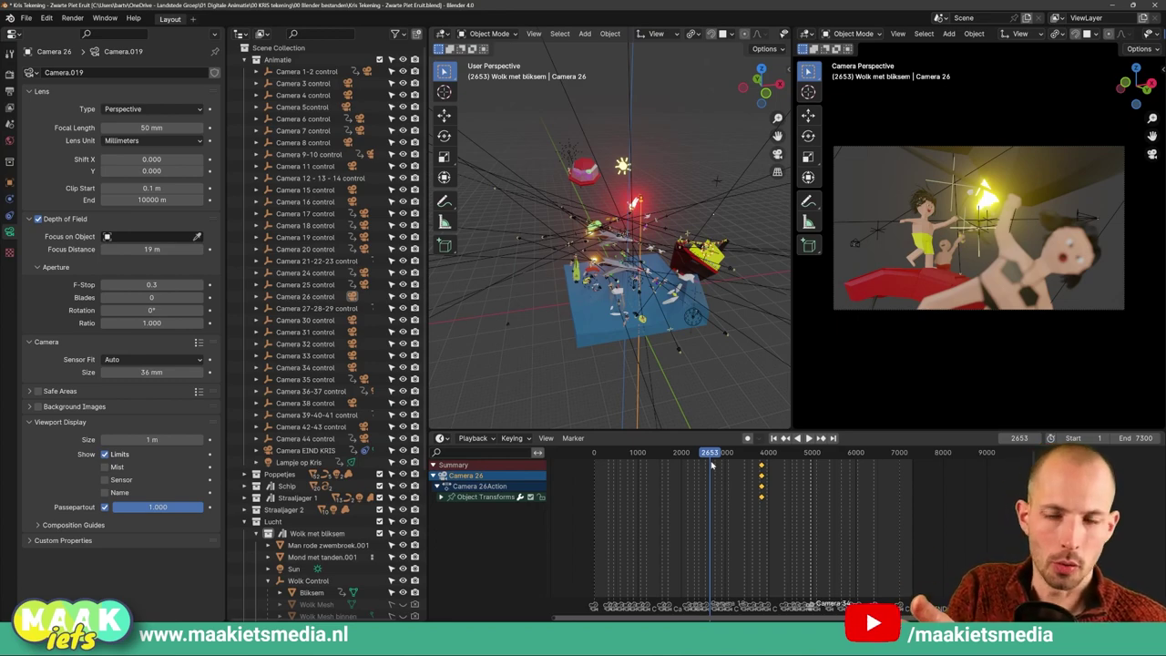
Jump to frame 6837, then to frame 120 and play briefly, stopping at frame 127
{"action": "left_click", "coordinate": [892, 452]}
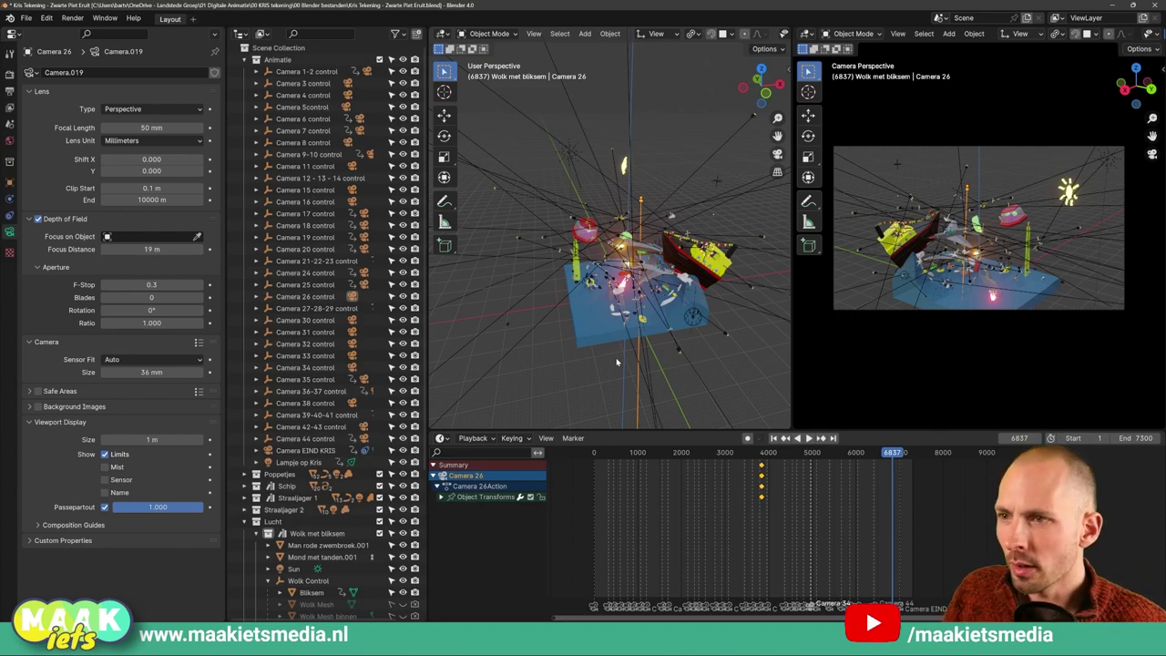
{"action": "scroll", "coordinate": [599, 228], "scroll_direction": "up", "scroll_amount": 2}
{"action": "scroll", "coordinate": [598, 228], "scroll_direction": "up", "scroll_amount": 3}
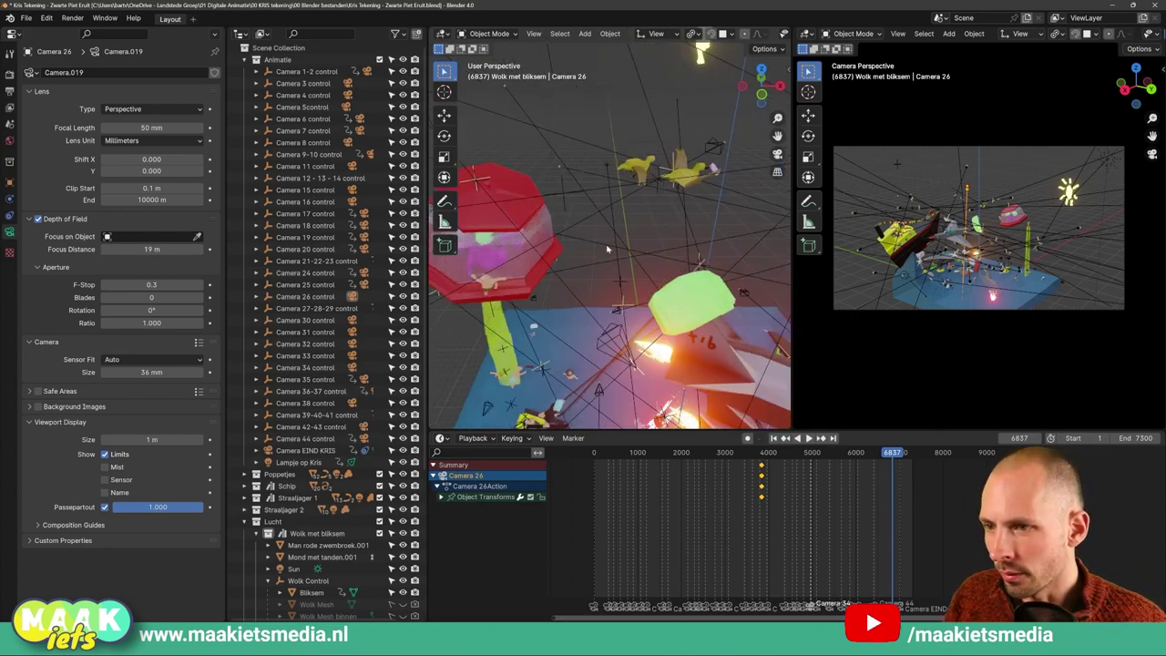
{"action": "left_click", "coordinate": [599, 453]}
{"action": "key", "text": "space"}
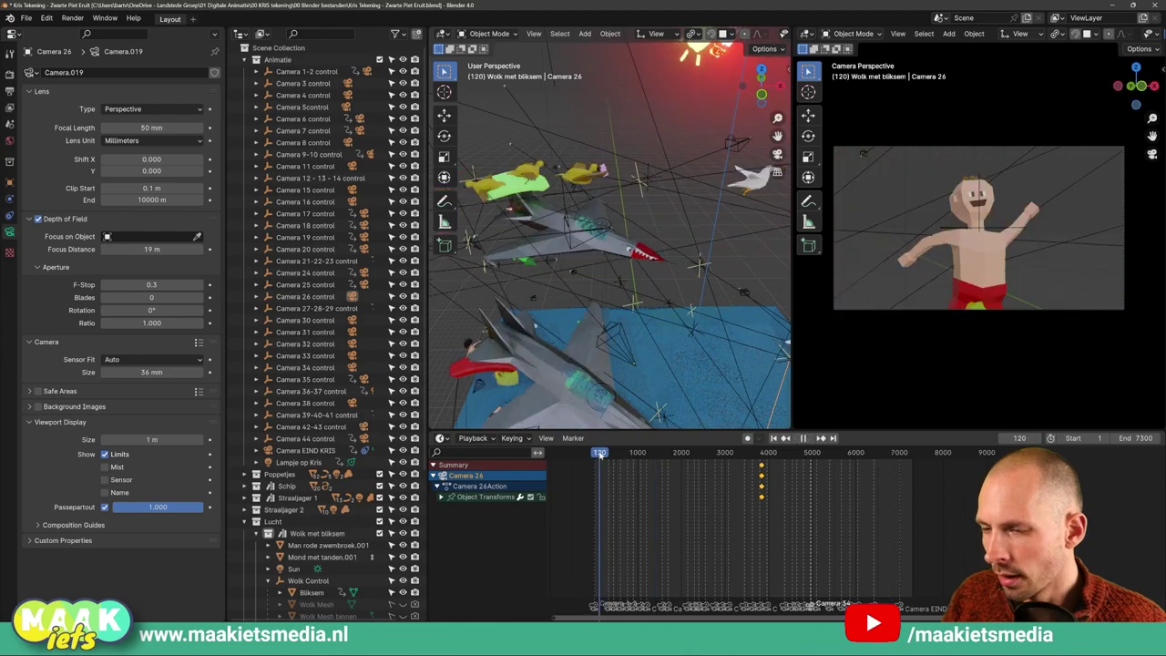
{"action": "key", "text": "space"}
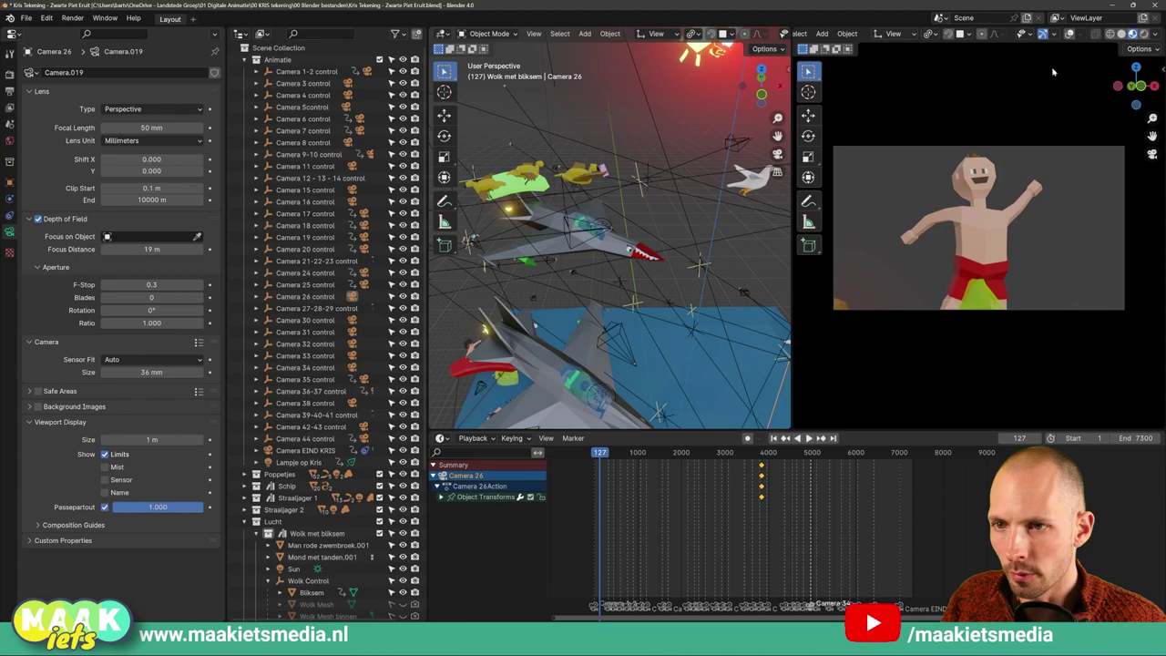
{"action": "scroll", "coordinate": [707, 311], "scroll_direction": "down", "scroll_amount": 2}
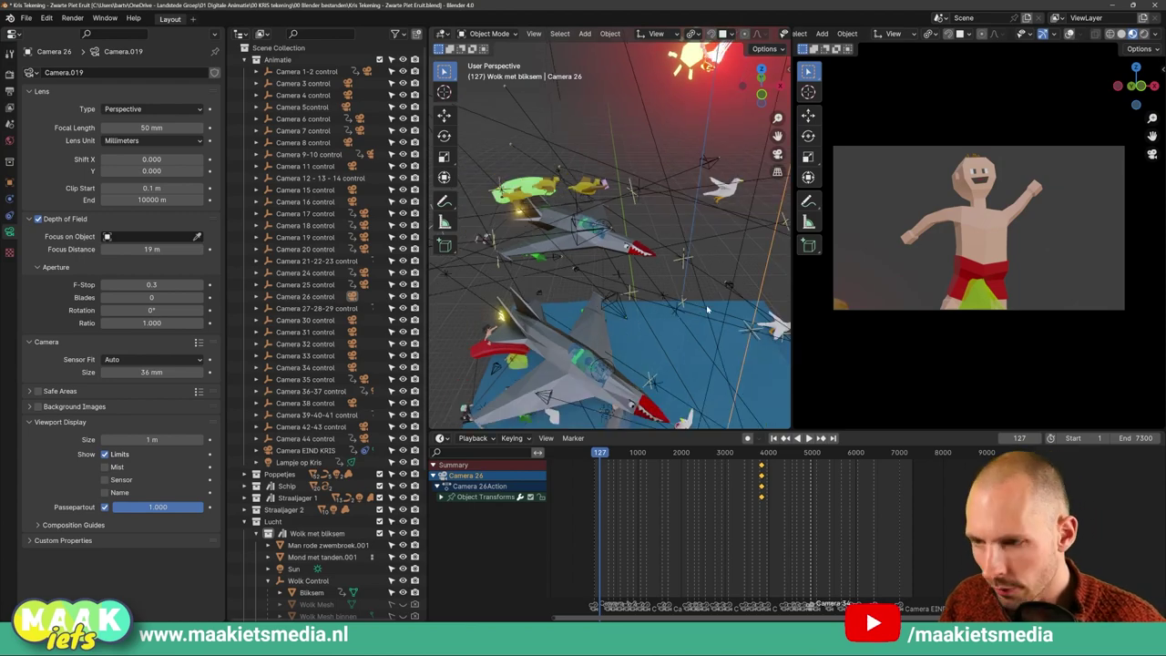
Expand Camera 1-2 control, frame its camera, and nudge it slightly left
{"action": "left_click", "coordinate": [256, 72]}
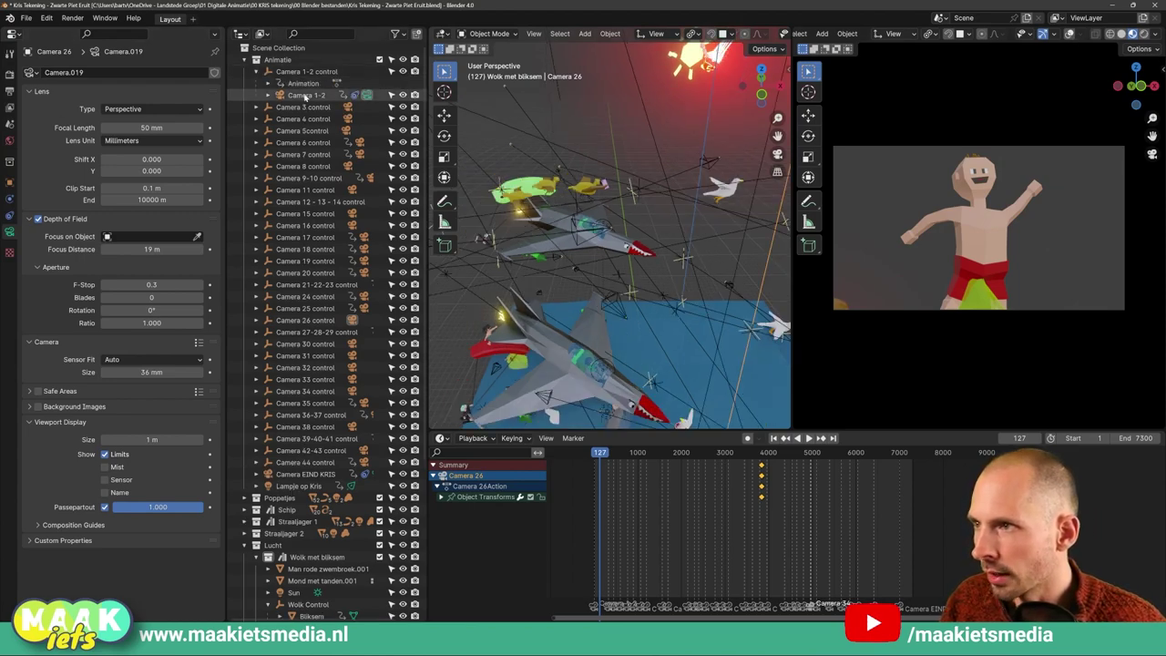
{"action": "left_click", "coordinate": [305, 95]}
{"action": "key", "text": "KP_Decimal"}
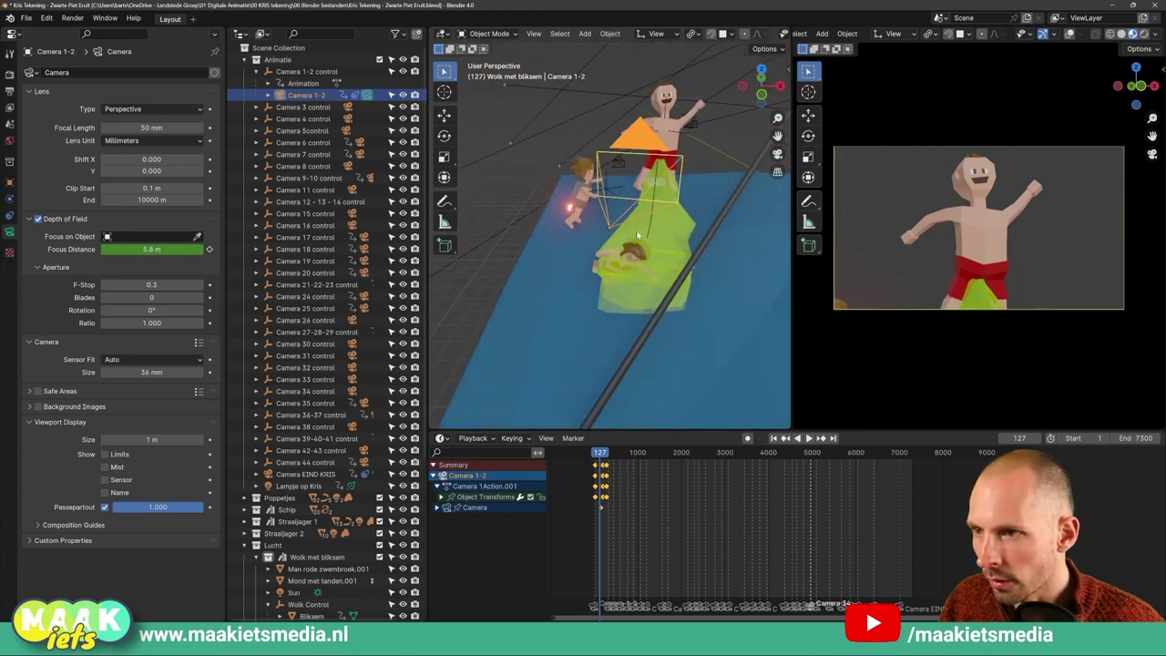
{"action": "mouse_move", "coordinate": [645, 242]}
{"action": "middle_mouse_down"}
{"action": "mouse_move", "coordinate": [704, 217]}
{"action": "mouse_move", "coordinate": [687, 219]}
{"action": "middle_mouse_up"}
{"action": "key", "text": "g"}
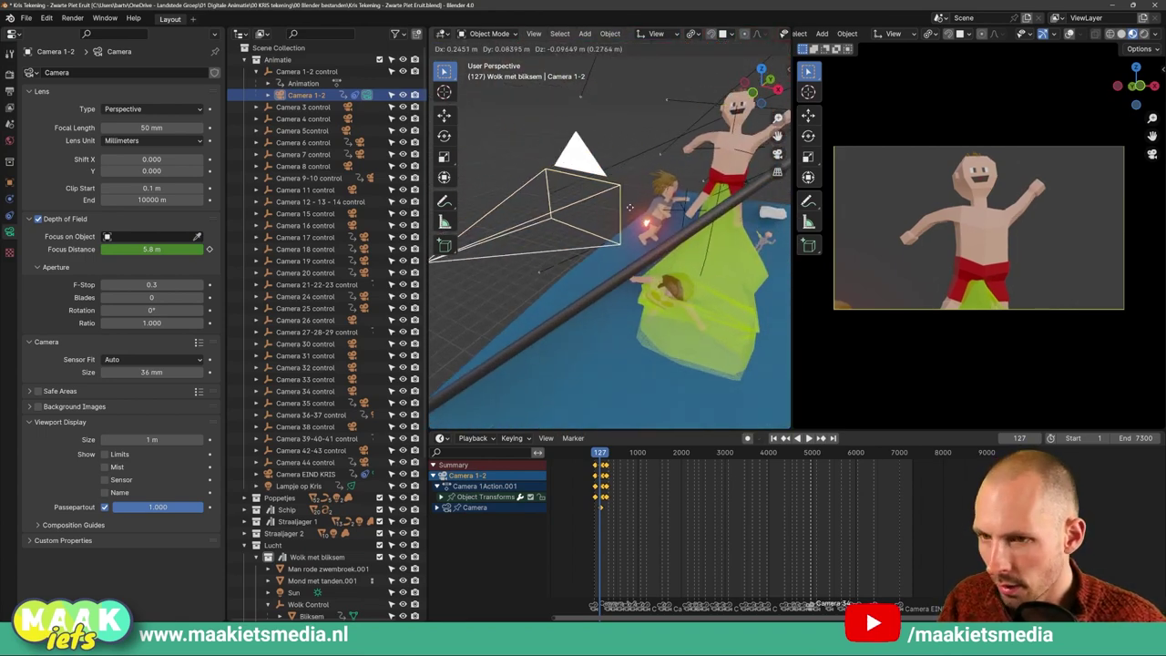
{"action": "left_click", "coordinate": [589, 200]}
Bring the keyframes into view and play from frame 0, stopping at frame 166
{"action": "scroll", "coordinate": [695, 520], "scroll_direction": "up", "scroll_amount": 2}
{"action": "scroll", "coordinate": [695, 520], "scroll_direction": "up", "scroll_amount": 2}
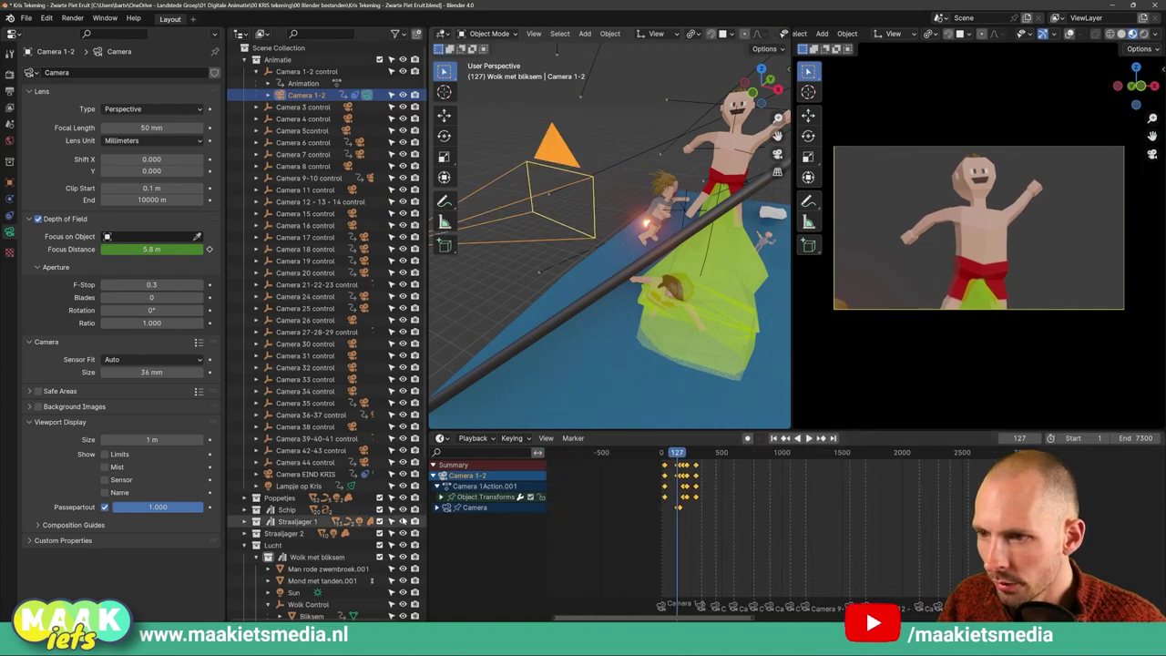
{"action": "scroll", "coordinate": [695, 520], "scroll_direction": "up", "scroll_amount": 2}
{"action": "middle_click_drag", "start_coordinate": [695, 520], "coordinate": [936, 541]}
{"action": "mouse_move", "coordinate": [803, 452]}
{"action": "left_mouse_down"}
{"action": "mouse_move", "coordinate": [765, 452]}
{"action": "mouse_move", "coordinate": [825, 463]}
{"action": "left_mouse_up"}
{"action": "key", "text": "space"}
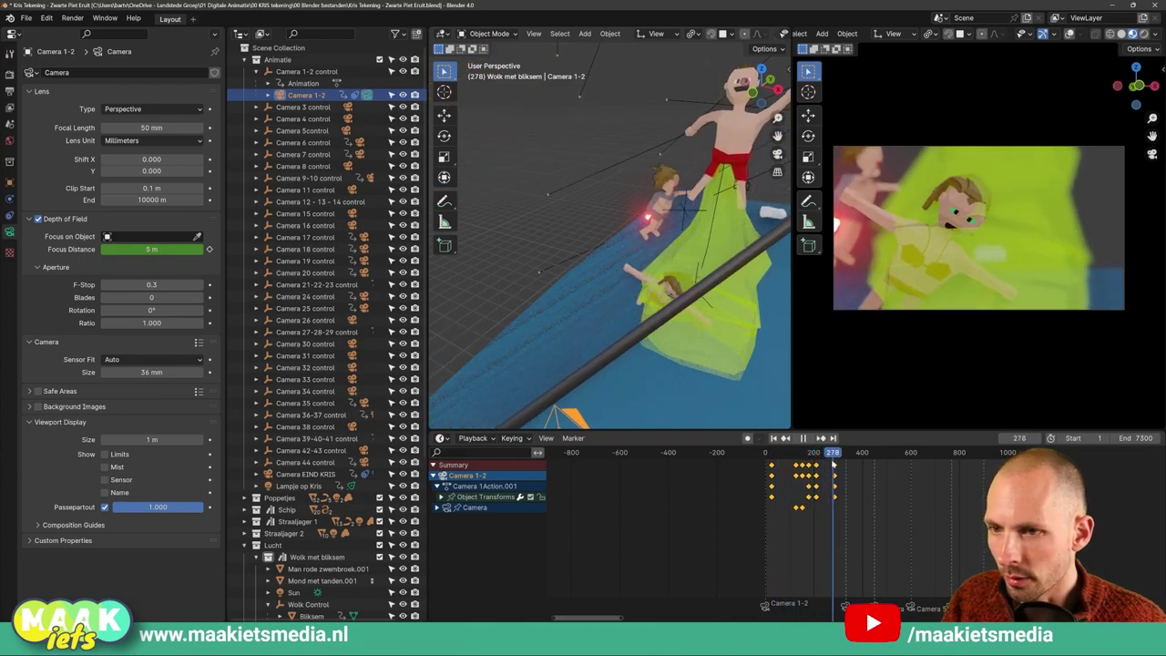
{"action": "left_click_drag", "start_coordinate": [817, 465], "coordinate": [783, 464]}
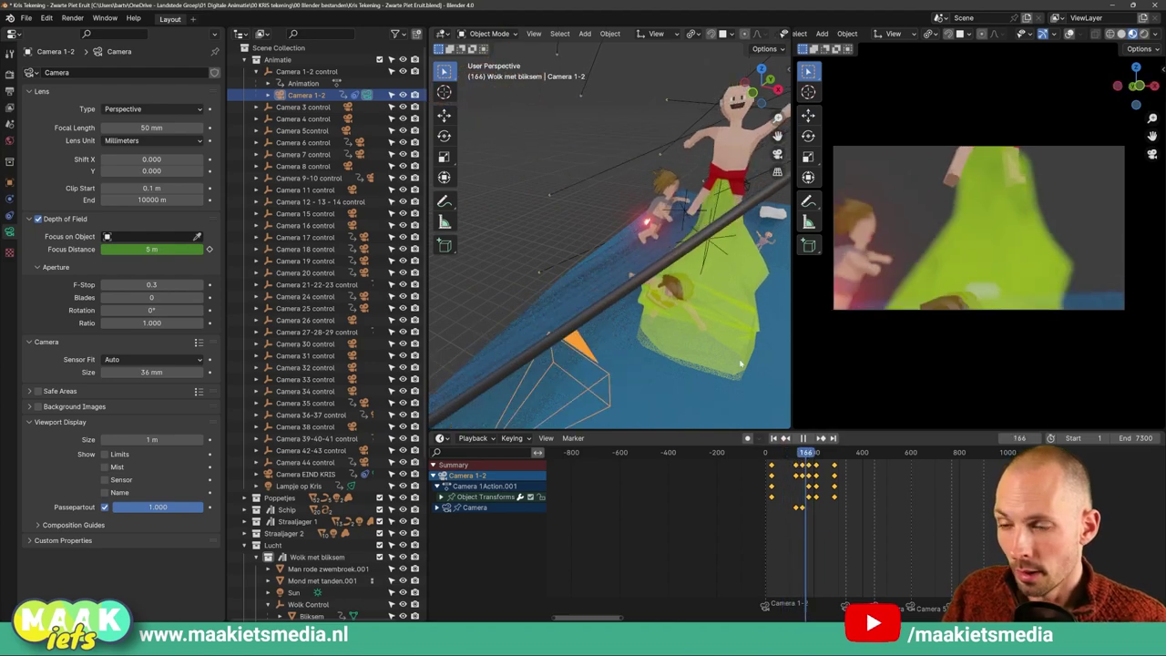
{"action": "key", "text": "space"}
Orbit the scene, resume playback to frame 571, and pan to the later camera markers
{"action": "mouse_move", "coordinate": [648, 280]}
{"action": "middle_mouse_down"}
{"action": "mouse_move", "coordinate": [618, 295]}
{"action": "mouse_move", "coordinate": [692, 301]}
{"action": "middle_mouse_up"}
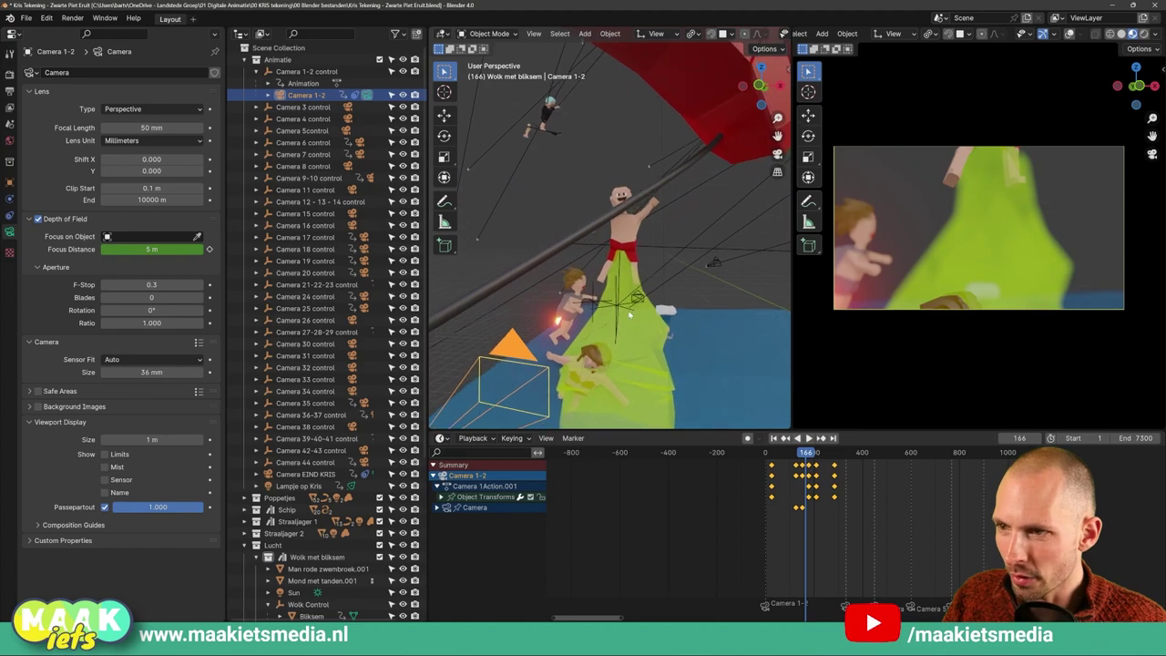
{"action": "key", "text": "space"}
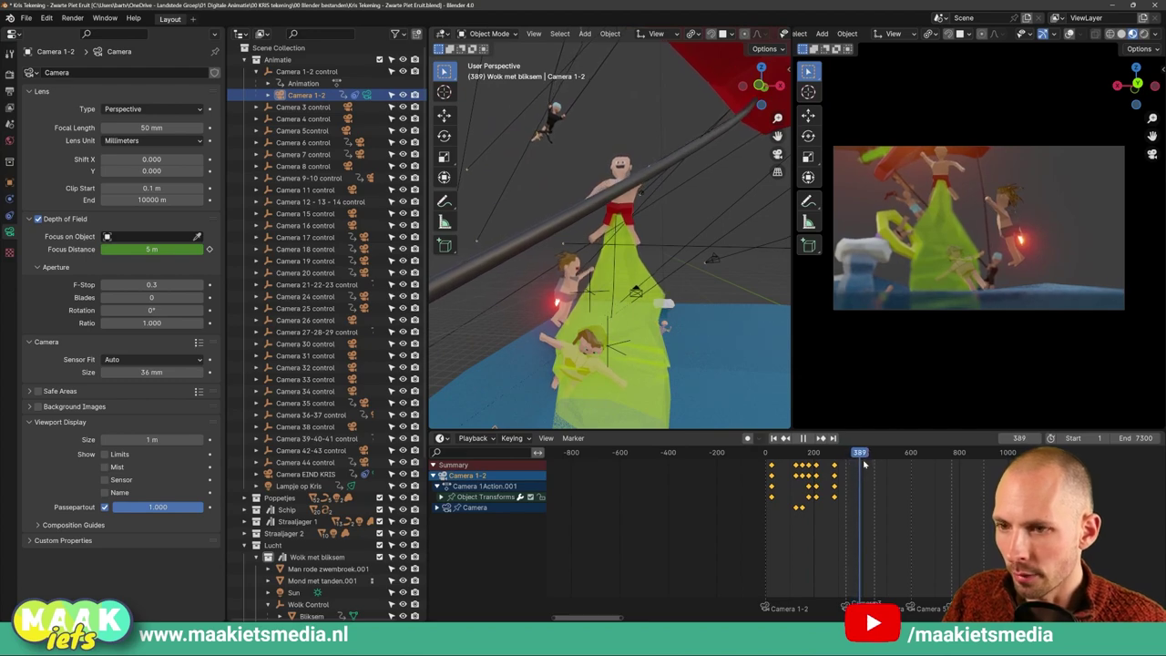
{"action": "key", "text": "space"}
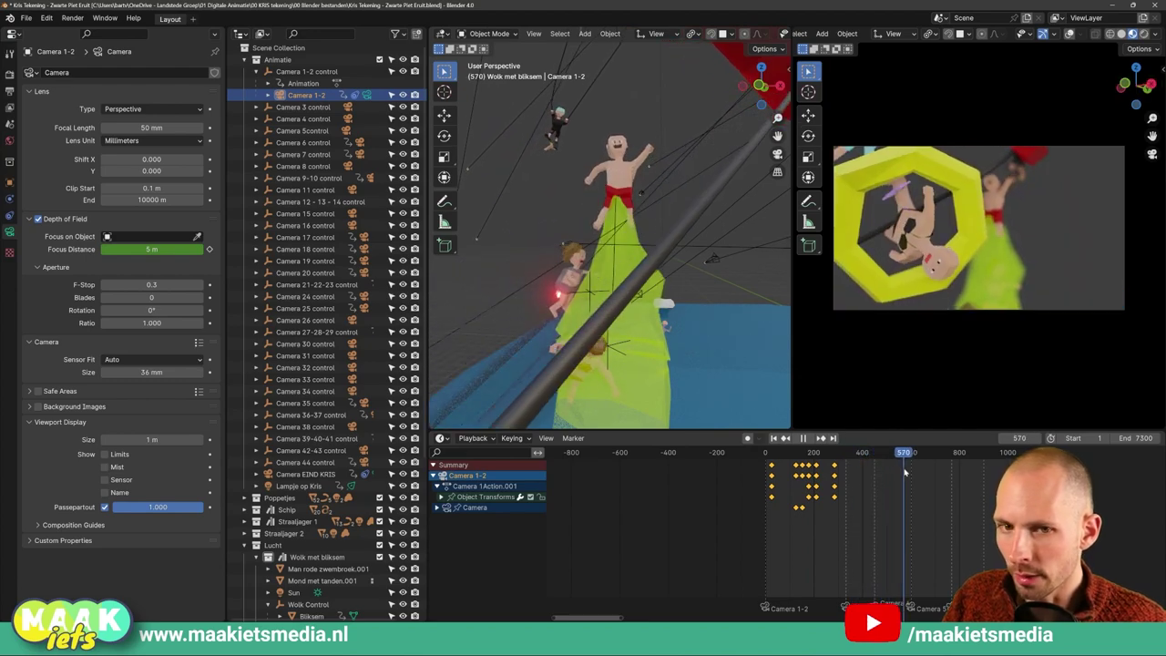
{"action": "middle_click_drag", "start_coordinate": [881, 469], "coordinate": [719, 474]}
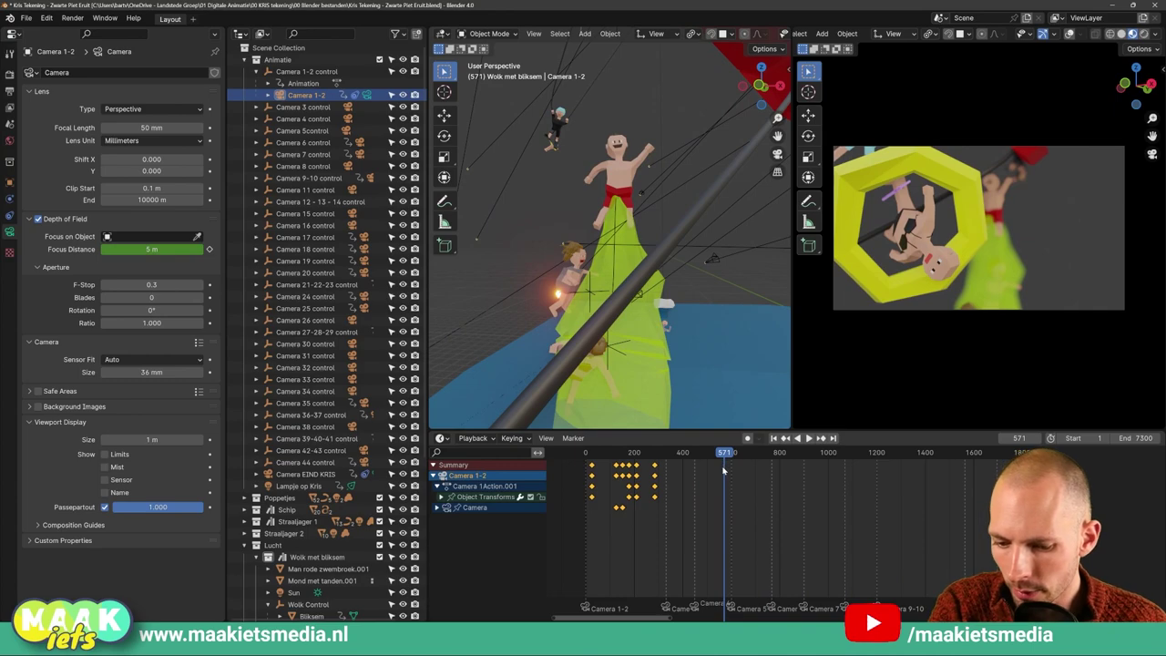
{"action": "left_click_drag", "start_coordinate": [664, 223], "coordinate": [661, 393]}
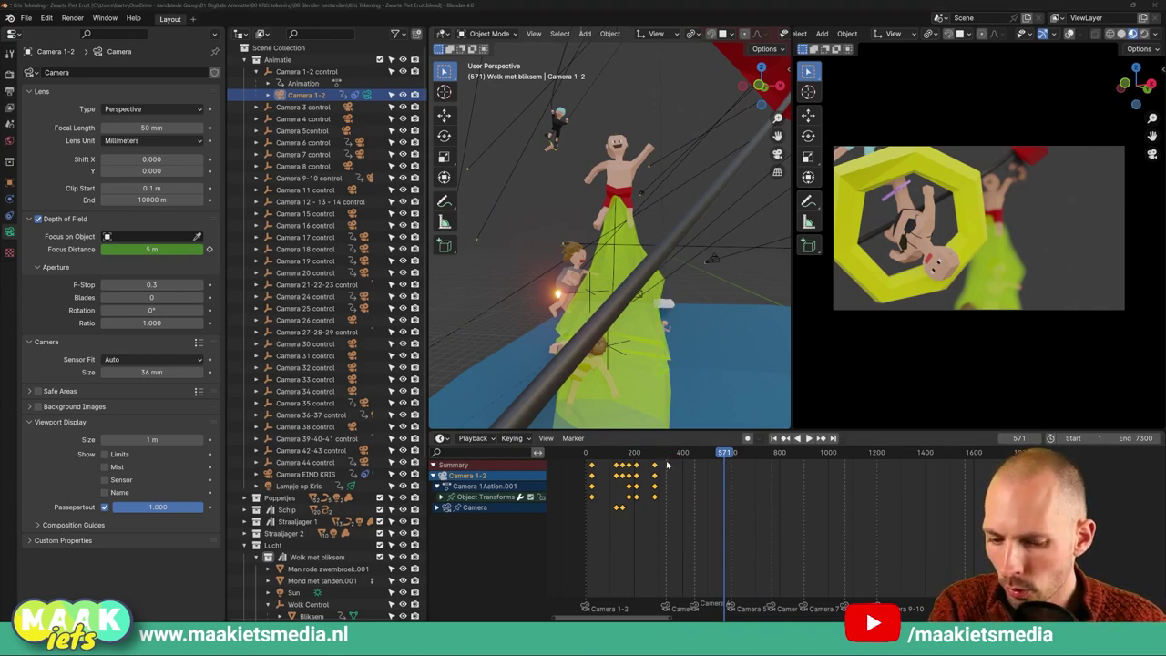
{"action": "mouse_move", "coordinate": [679, 424]}
{"action": "left_mouse_down"}
{"action": "mouse_move", "coordinate": [734, 522]}
{"action": "mouse_move", "coordinate": [1036, 507]}
{"action": "mouse_move", "coordinate": [1002, 486]}
{"action": "mouse_move", "coordinate": [766, 493]}
{"action": "left_mouse_up"}
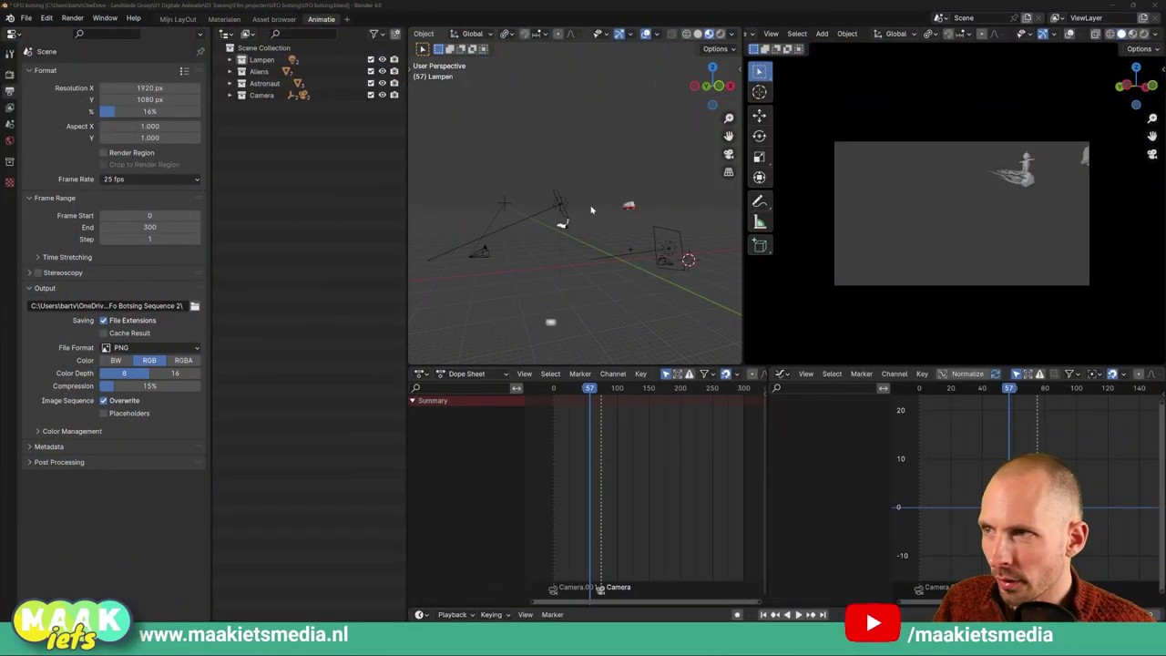
{"action": "key", "text": "space"}
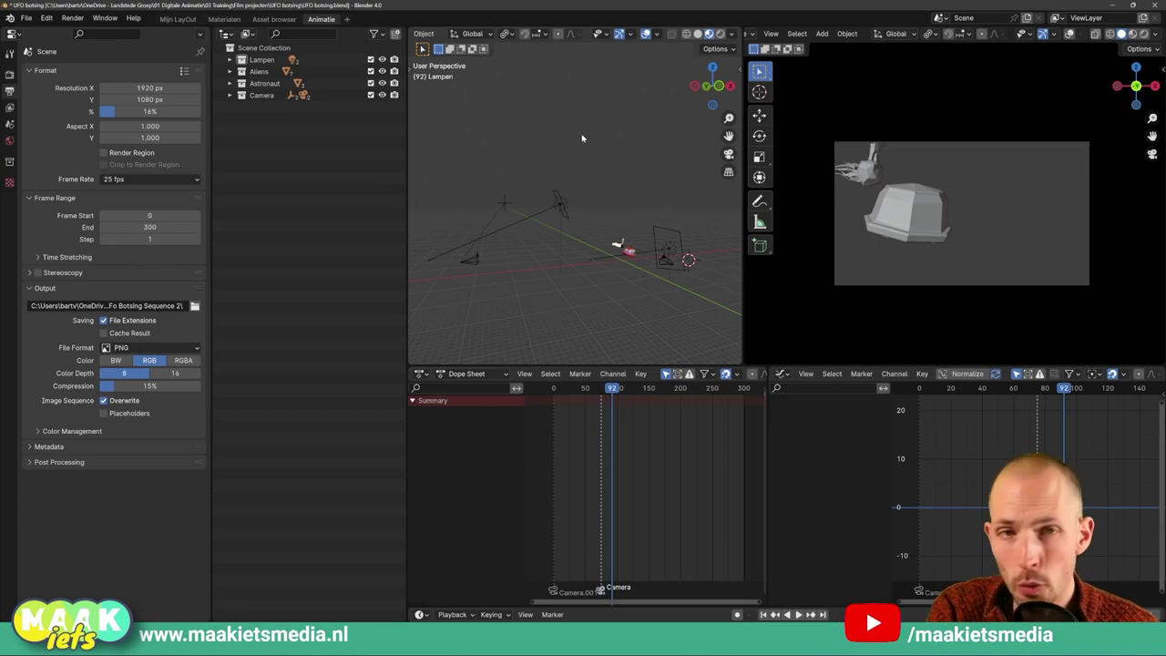
{"action": "mouse_move", "coordinate": [599, 65]}
{"action": "left_mouse_down"}
{"action": "mouse_move", "coordinate": [475, 219]}
{"action": "mouse_move", "coordinate": [474, 256]}
{"action": "mouse_move", "coordinate": [669, 259]}
{"action": "left_mouse_up"}
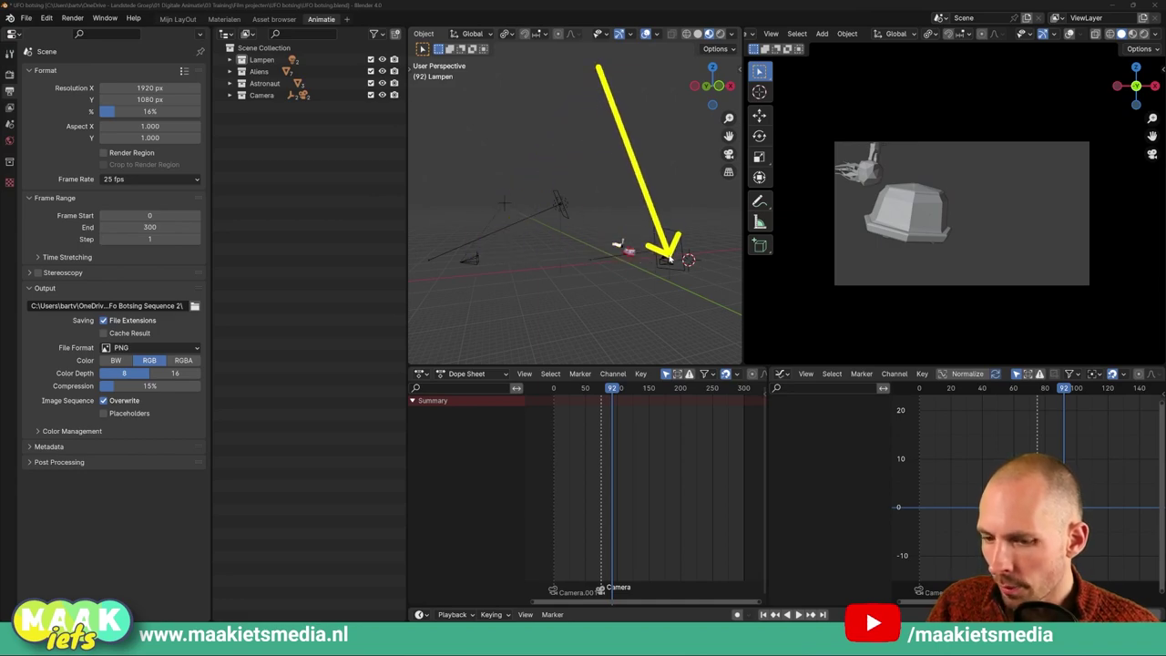
Rename Camera.001 to Camera 1 and the other camera to Camera 2 with F2
{"action": "left_click", "coordinate": [475, 259]}
{"action": "key", "text": "F2"}
{"action": "type", "text": "Camera"}
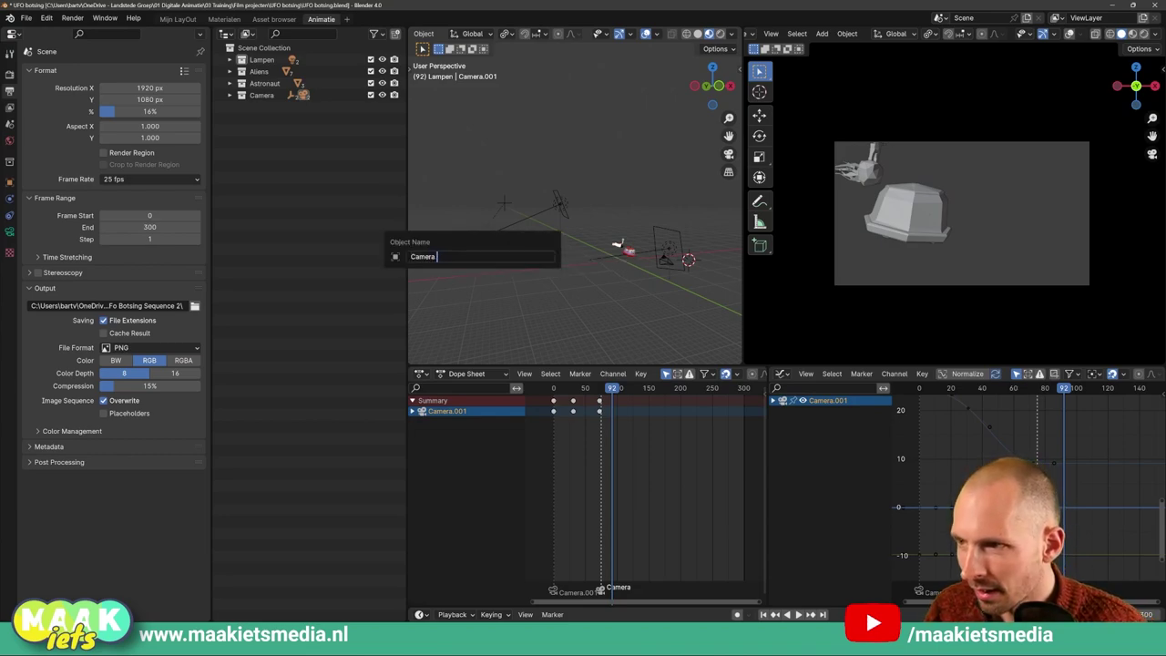
{"action": "type", "text": "1"}
{"action": "key", "text": "Return"}
{"action": "left_click", "coordinate": [670, 265]}
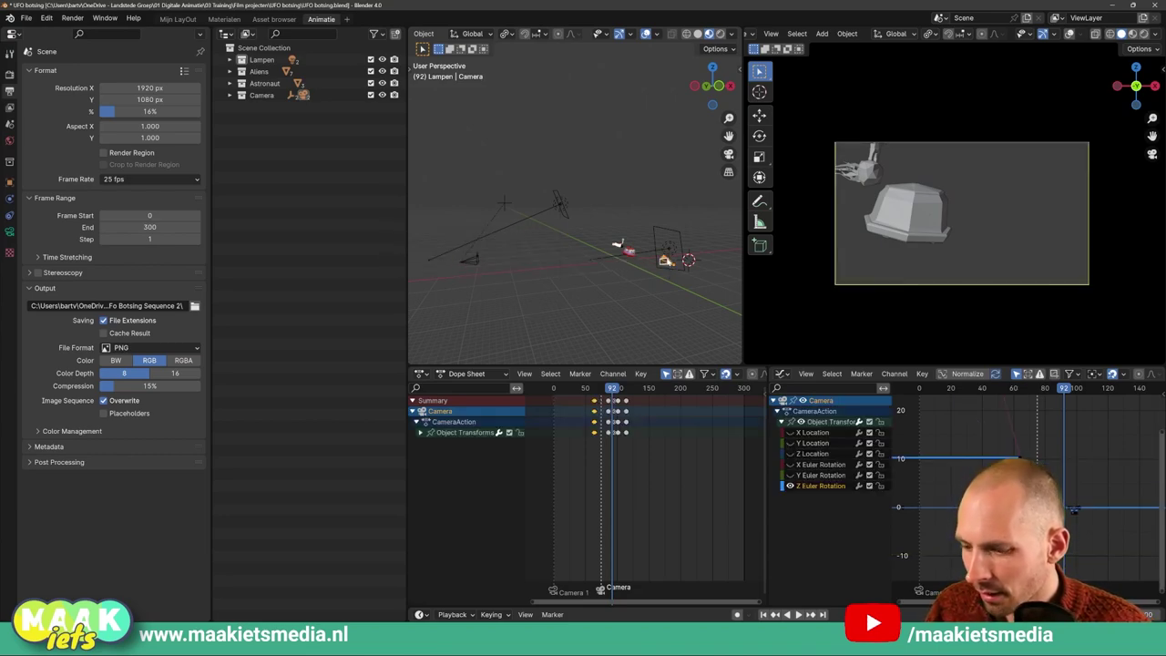
{"action": "key", "text": "F2"}
{"action": "type", "text": "Camera 2"}
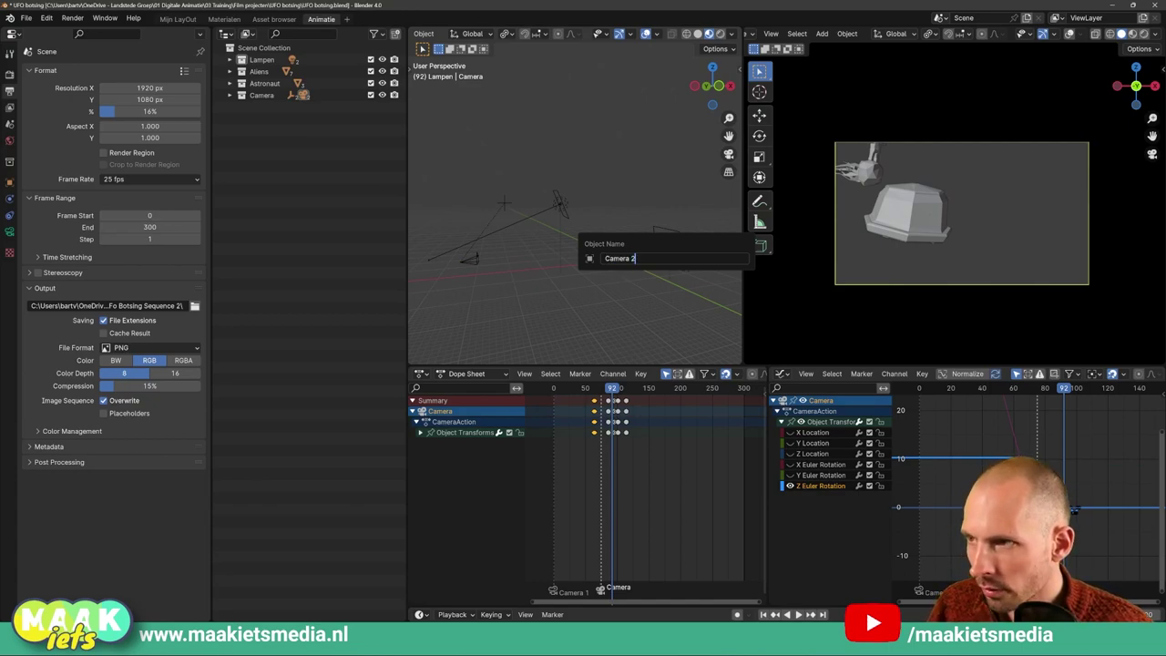
{"action": "key", "text": "Return"}
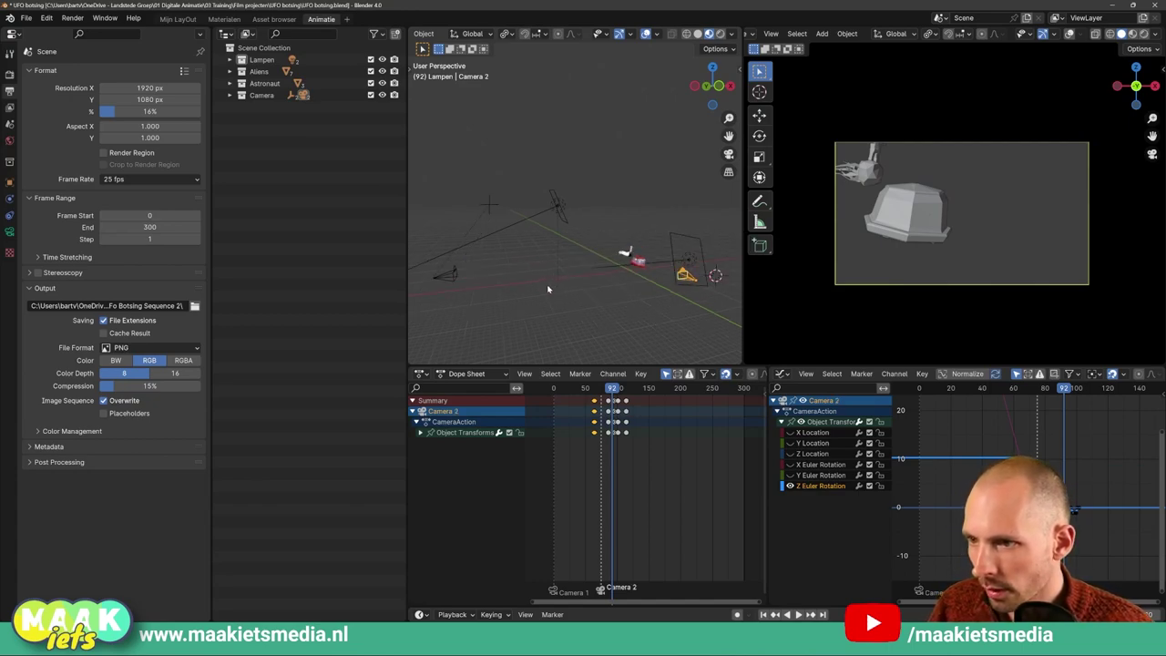
Scrub from frame 61 to preview the camera cut, reorient the view, and open the Add menu
{"action": "middle_click_drag", "start_coordinate": [559, 292], "coordinate": [564, 291], "text": "shift"}
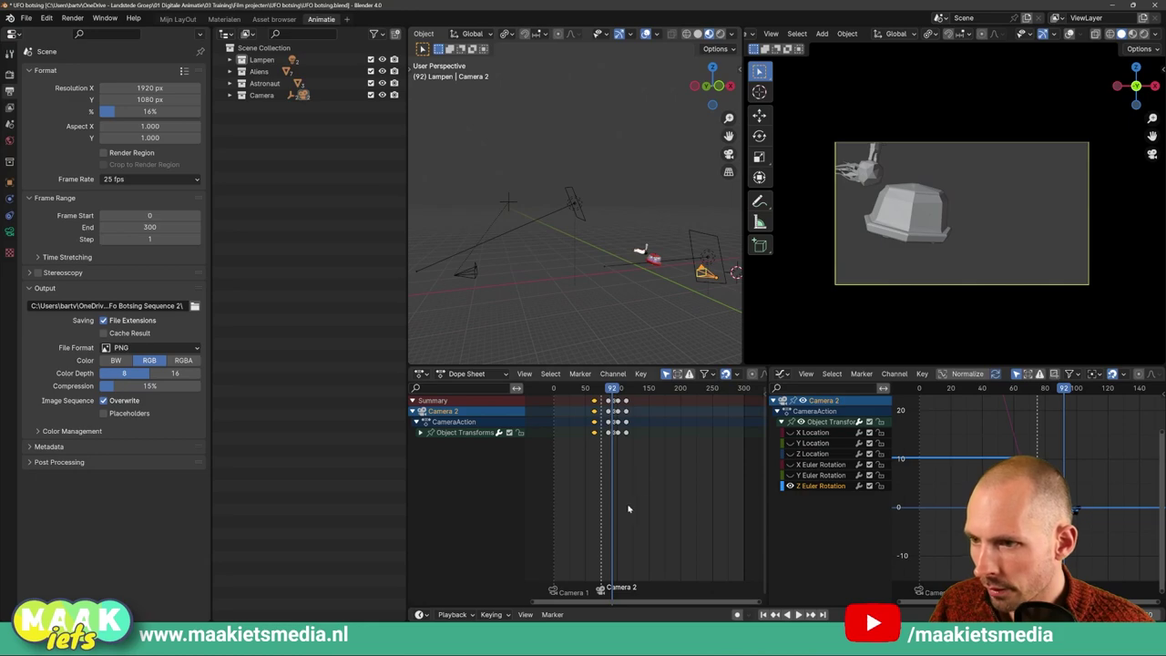
{"action": "scroll", "coordinate": [628, 508], "scroll_direction": "up", "scroll_amount": 3}
{"action": "left_click", "coordinate": [635, 398]}
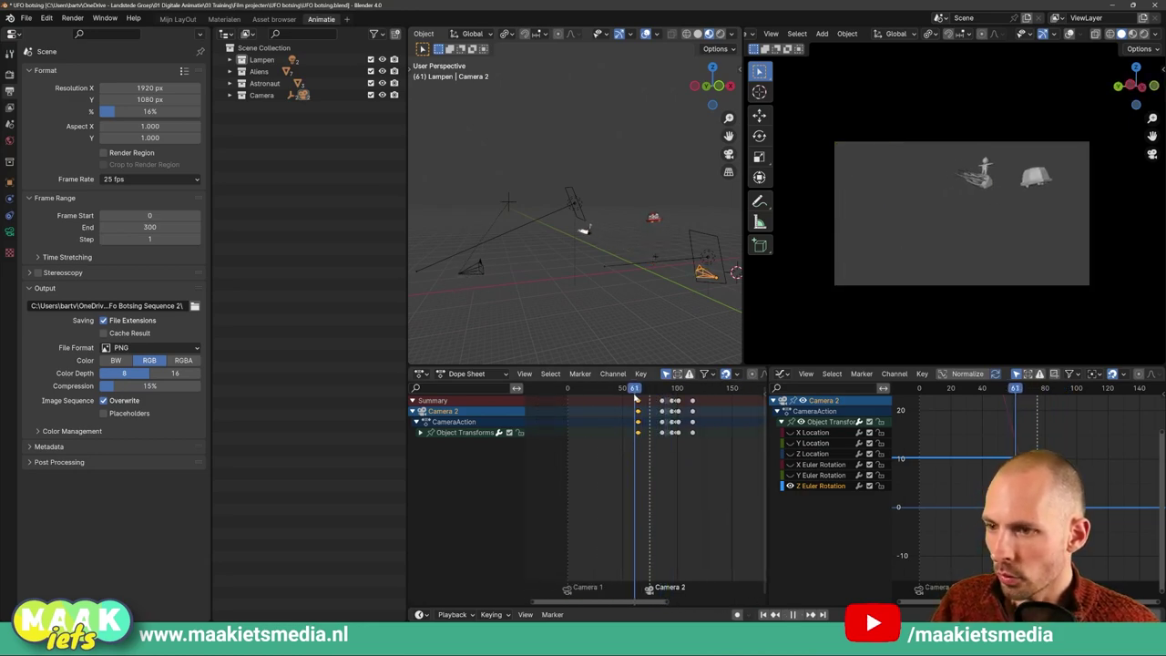
{"action": "mouse_move", "coordinate": [635, 398]}
{"action": "left_mouse_down"}
{"action": "mouse_move", "coordinate": [615, 402]}
{"action": "mouse_move", "coordinate": [703, 417]}
{"action": "left_mouse_up"}
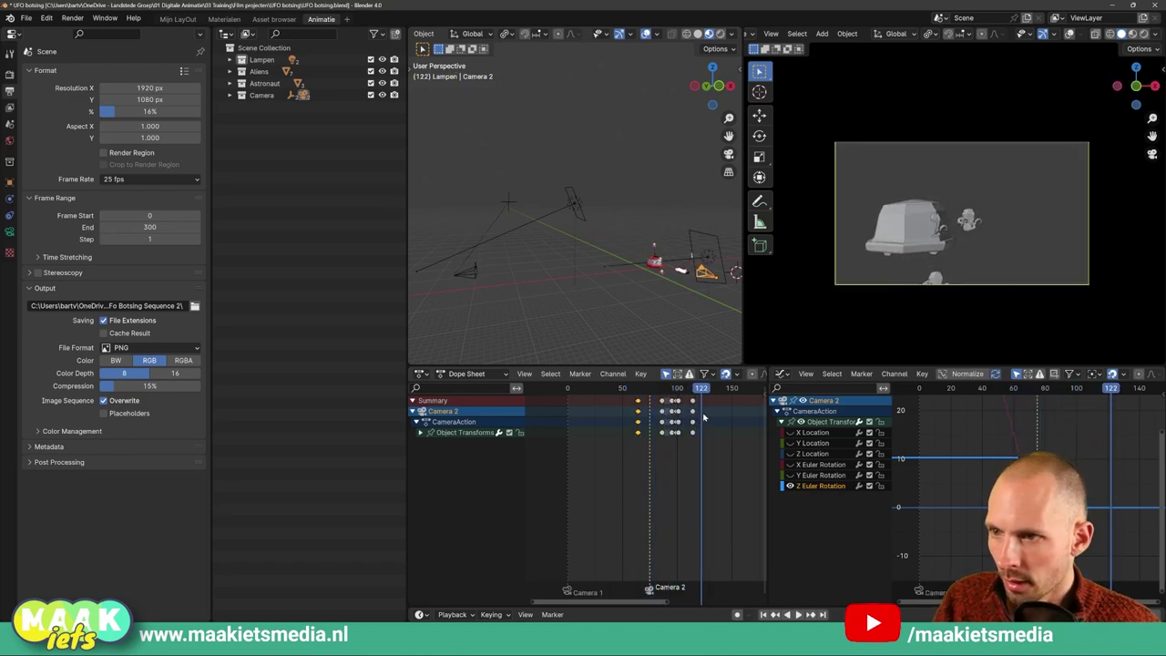
{"action": "mouse_move", "coordinate": [691, 332]}
{"action": "middle_mouse_down"}
{"action": "mouse_move", "coordinate": [603, 300]}
{"action": "mouse_move", "coordinate": [635, 321]}
{"action": "middle_mouse_up"}
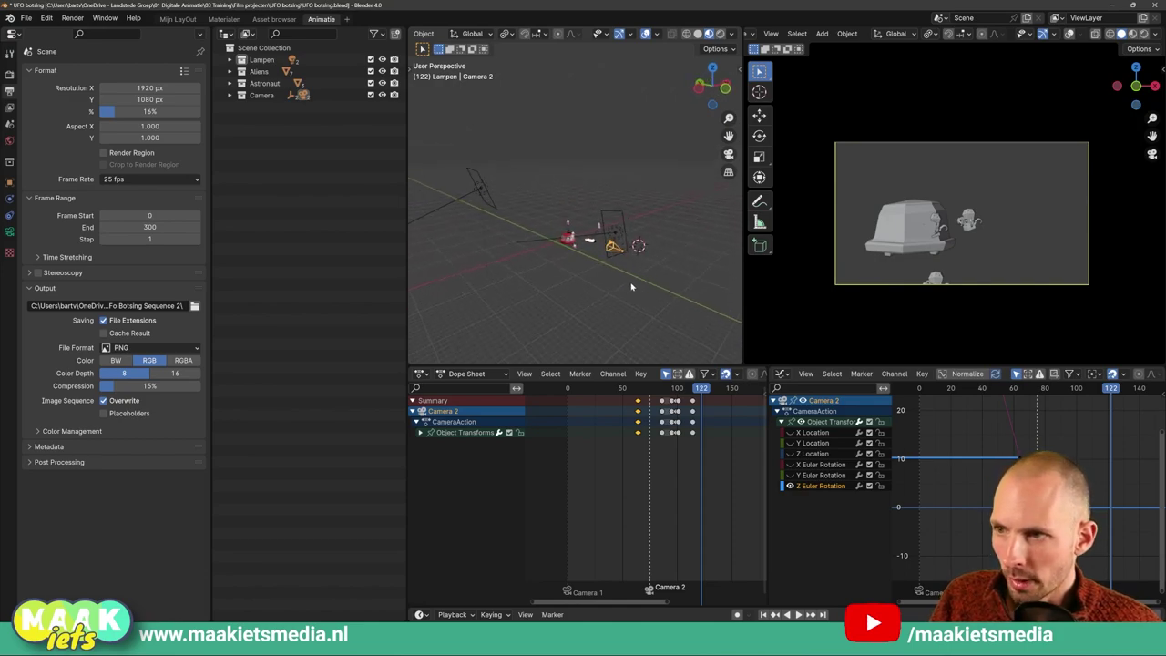
{"action": "middle_click_drag", "start_coordinate": [672, 274], "coordinate": [634, 254]}
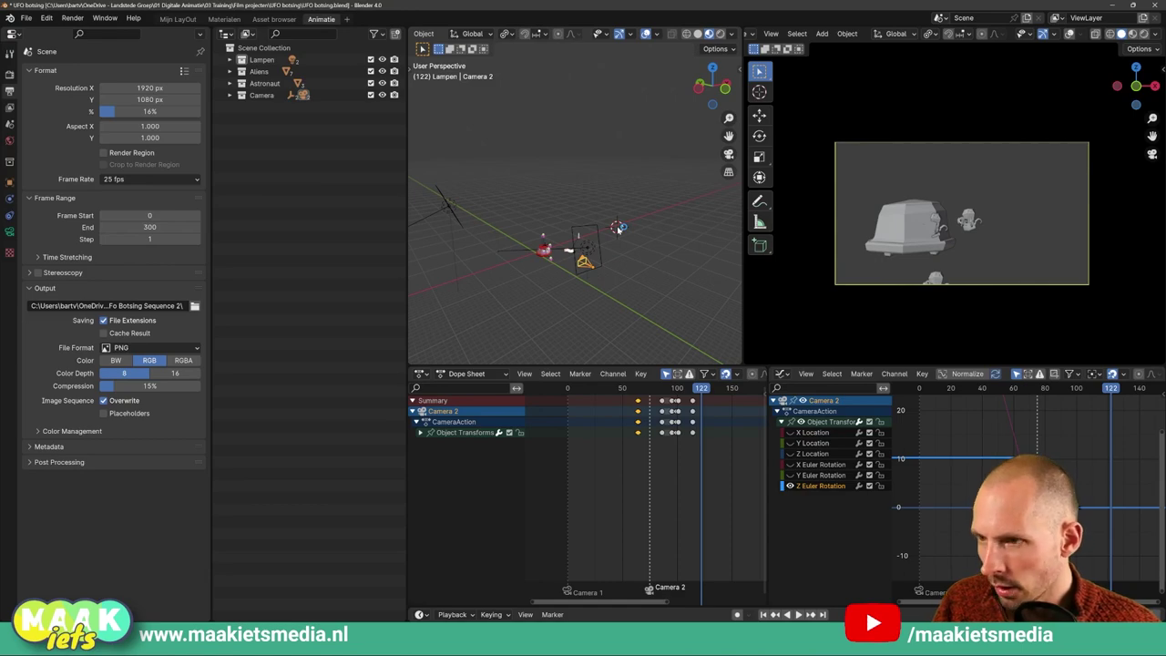
{"action": "key", "text": "shift+a"}
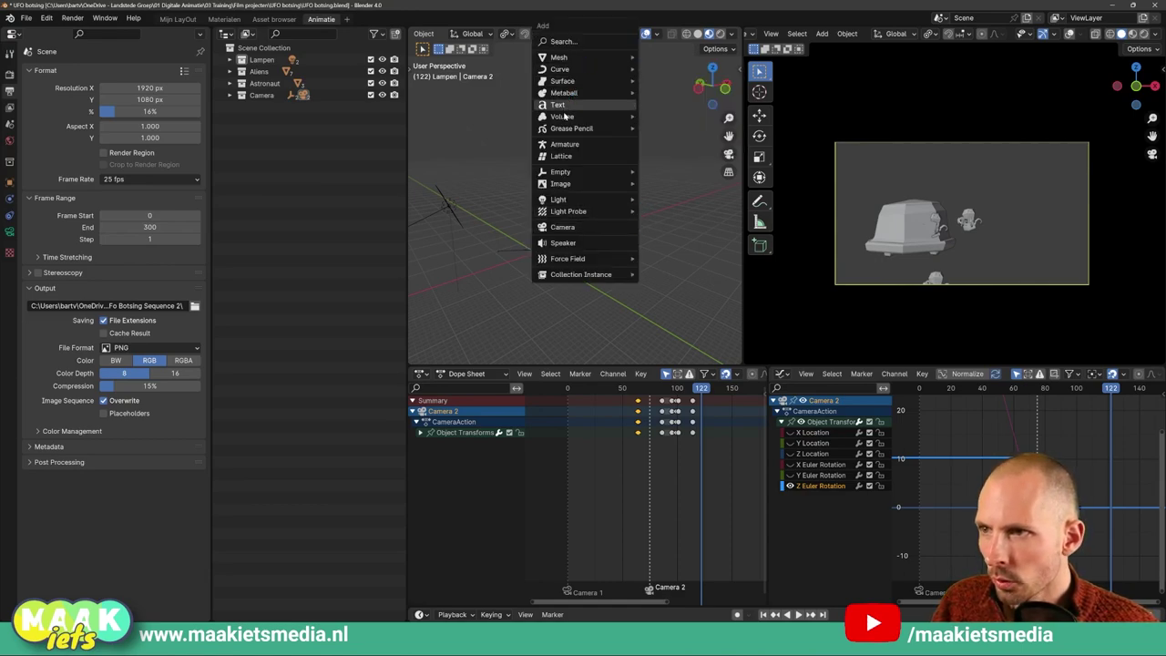
Add a new camera, resize it, scrub to frame 113, and rename it Camera 3
{"action": "left_click", "coordinate": [569, 227]}
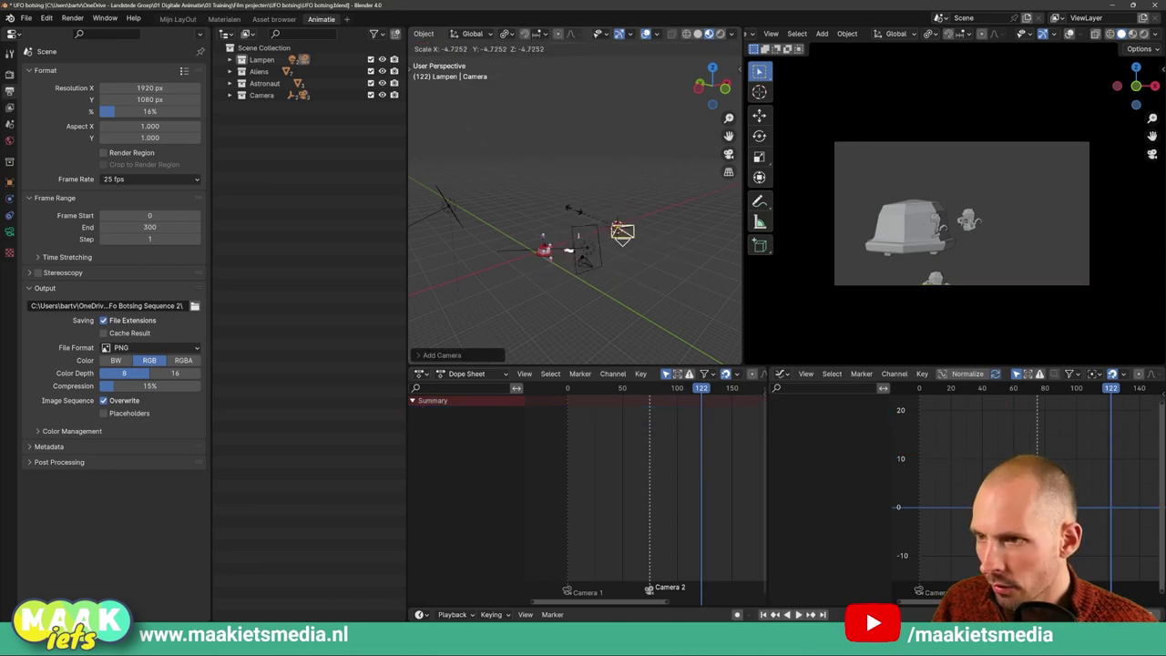
{"action": "left_click", "coordinate": [663, 253]}
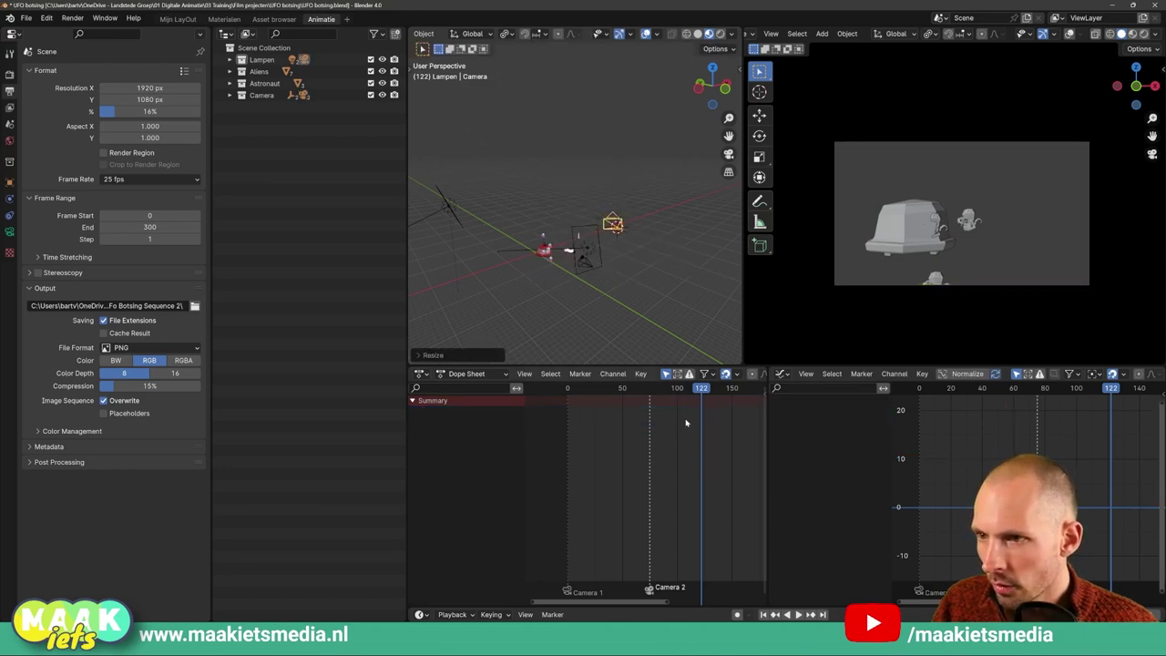
{"action": "middle_click_drag", "start_coordinate": [637, 292], "coordinate": [656, 302]}
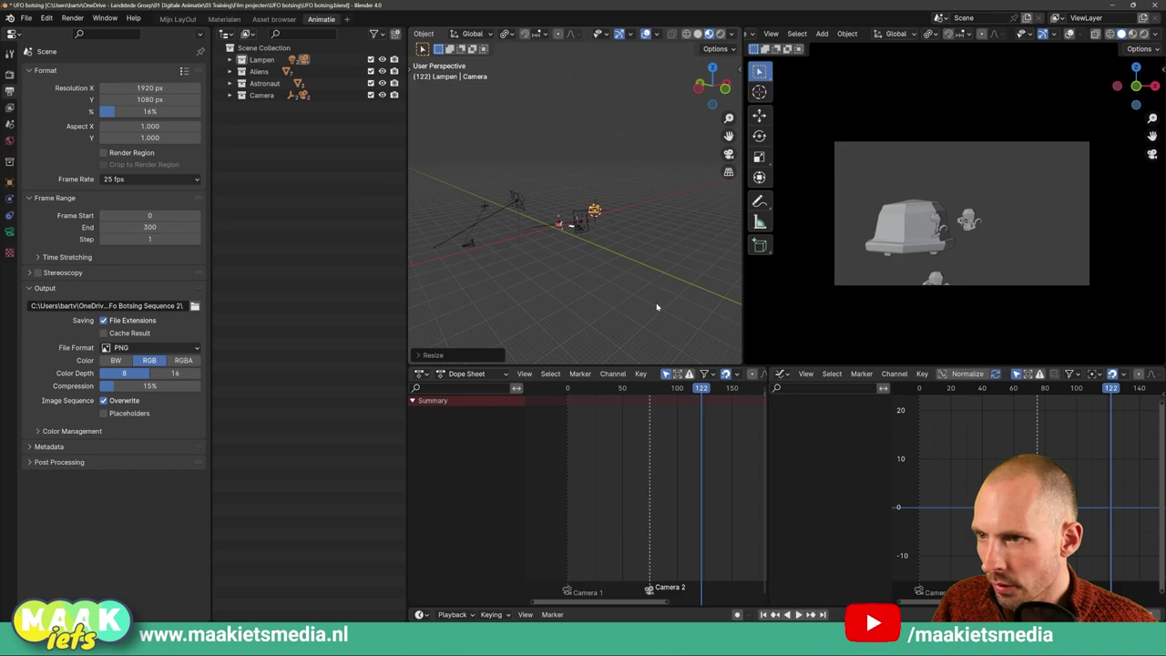
{"action": "left_click", "coordinate": [674, 390]}
{"action": "left_click_drag", "start_coordinate": [674, 393], "coordinate": [692, 391]}
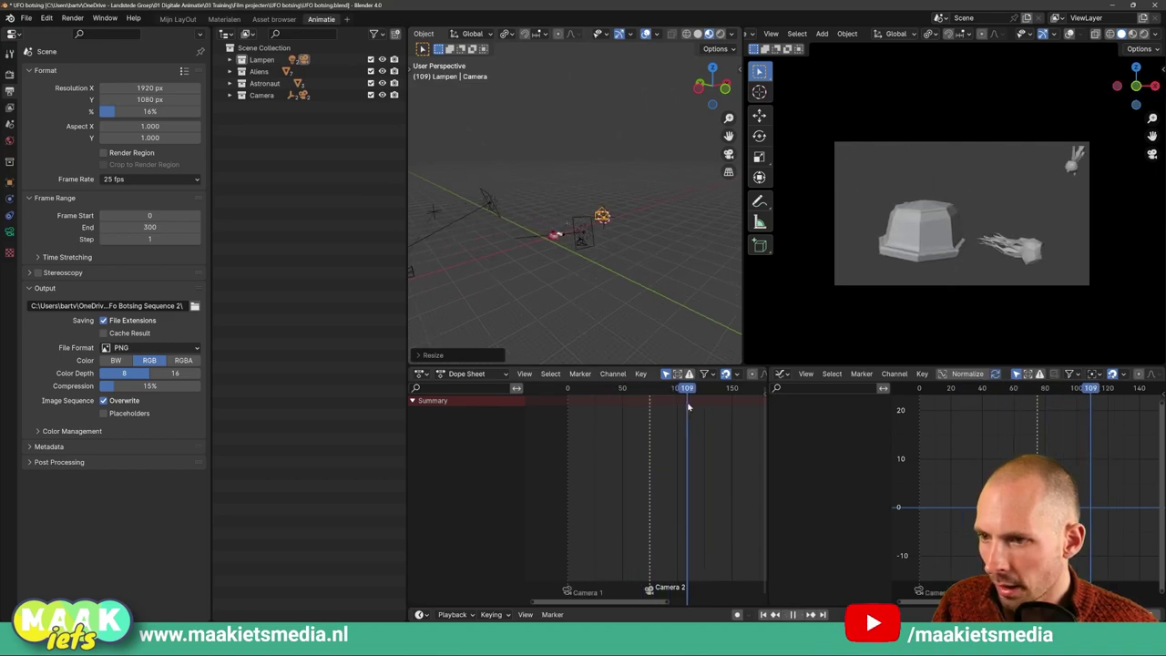
{"action": "key", "text": "space"}
{"action": "key", "text": "F2"}
{"action": "type", "text": "Camera 3"}
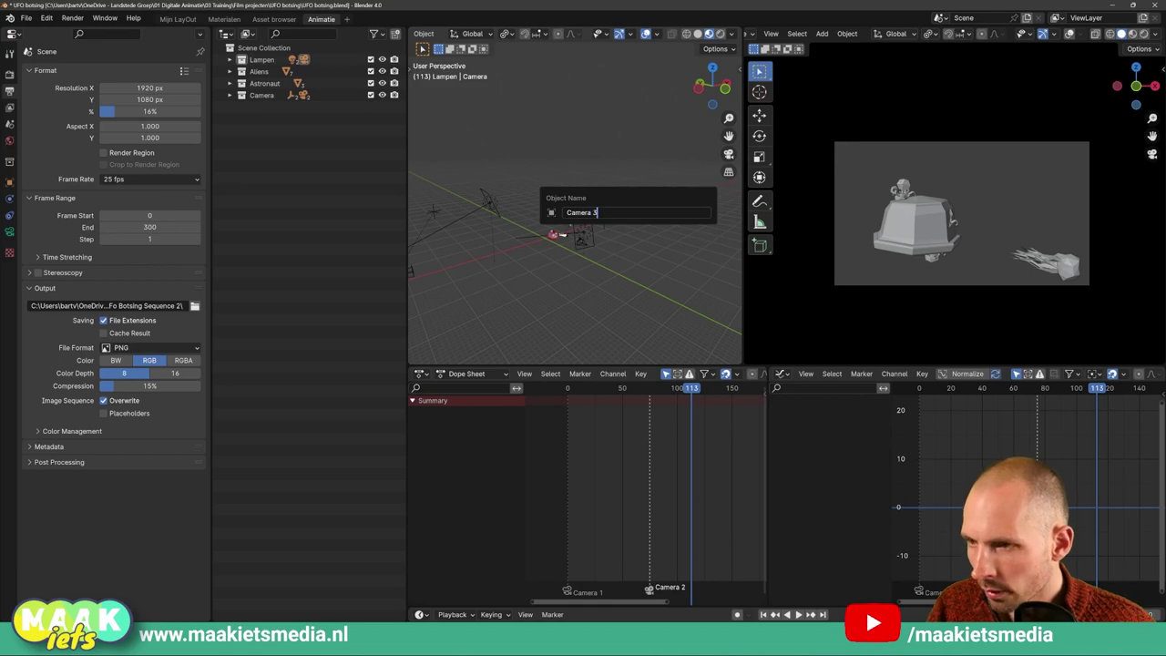
{"action": "key", "text": "Return"}
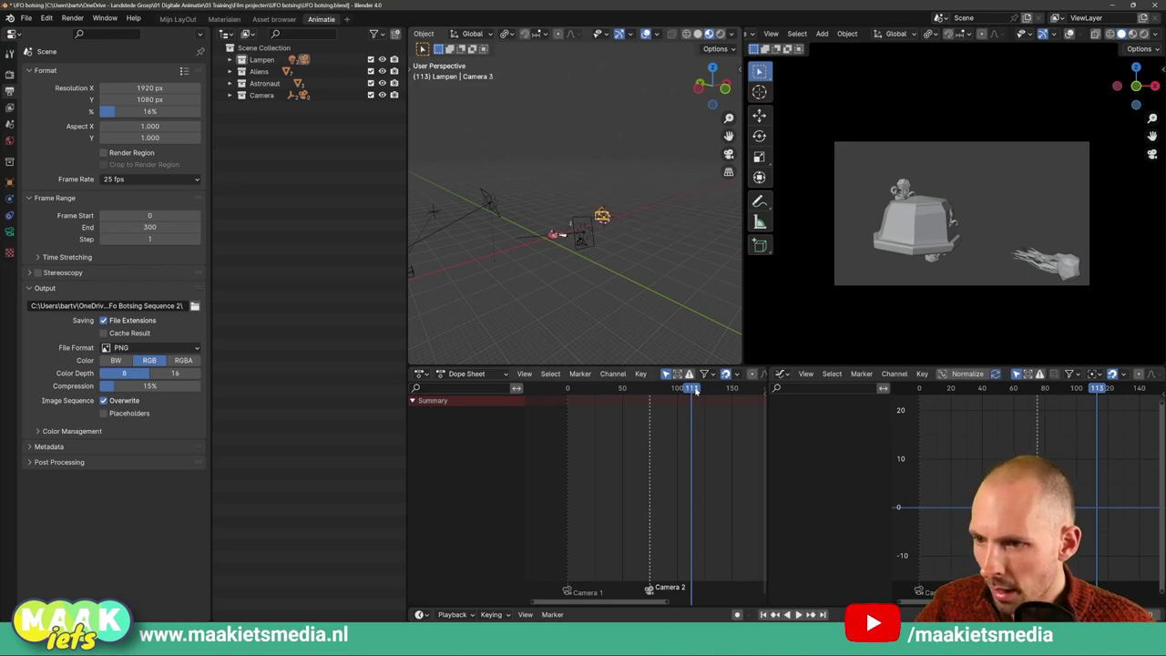
{"action": "key", "text": "space"}
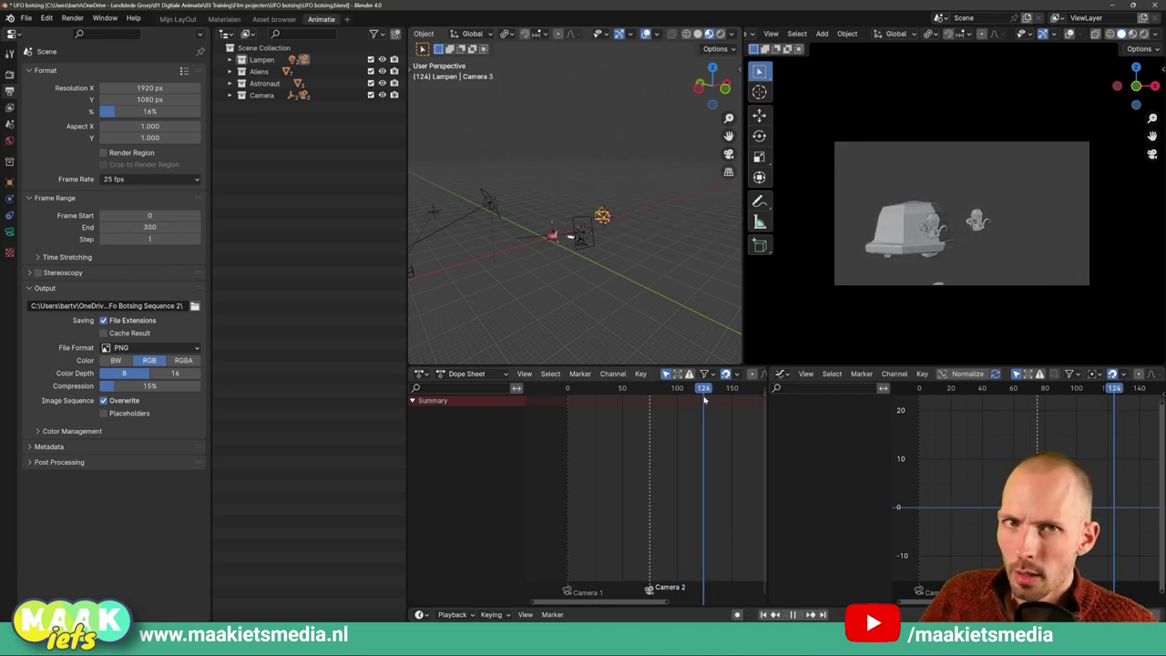
At frame 125, bind Camera 3 to a timeline marker with Ctrl+B, then scrub back to test the cut
{"action": "left_click_drag", "start_coordinate": [711, 394], "coordinate": [704, 409]}
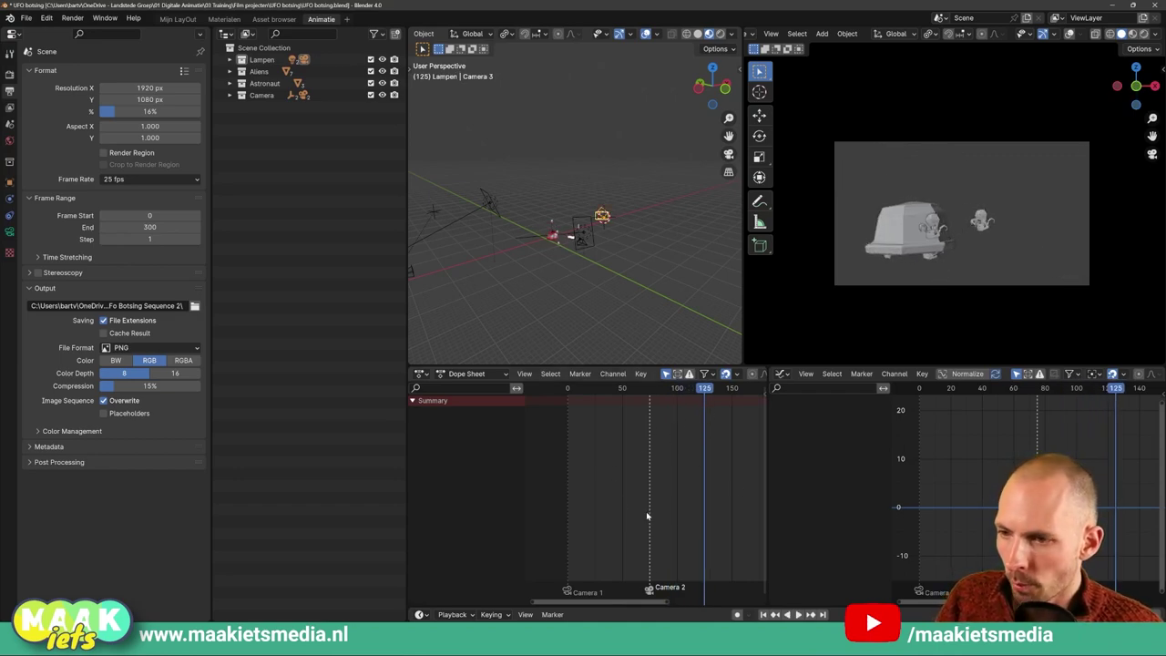
{"action": "mouse_move", "coordinate": [706, 604]}
{"action": "left_mouse_down"}
{"action": "mouse_move", "coordinate": [729, 482]}
{"action": "mouse_move", "coordinate": [715, 607]}
{"action": "left_mouse_up"}
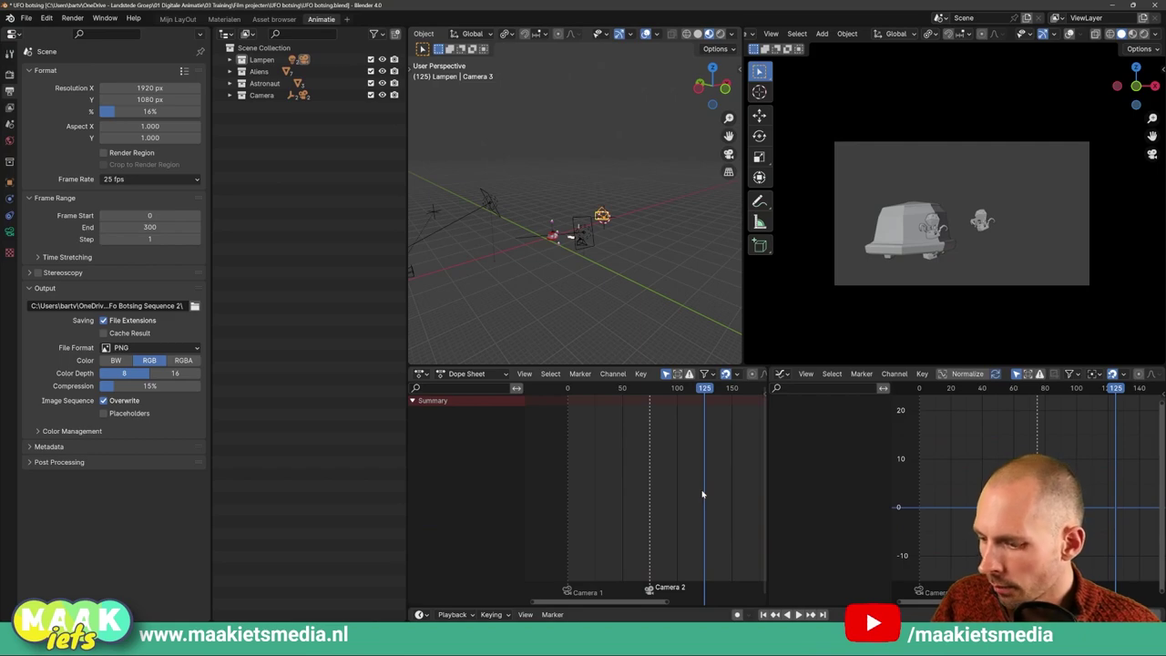
{"action": "key", "text": "ctrl+b"}
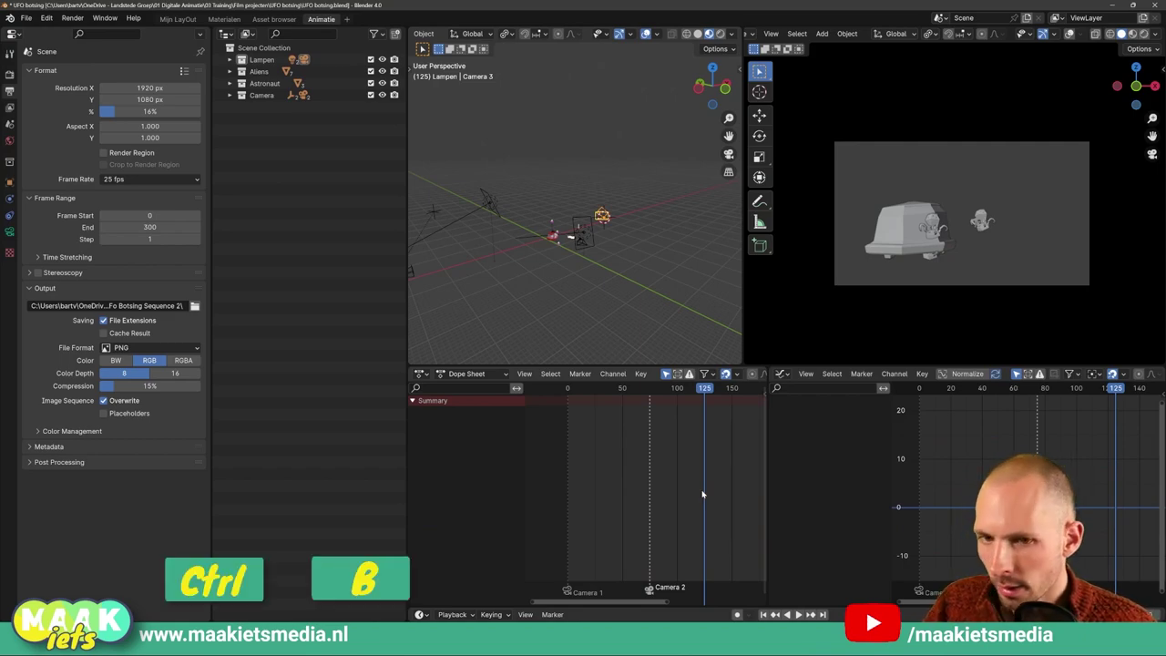
{"action": "key", "text": "ctrl+b"}
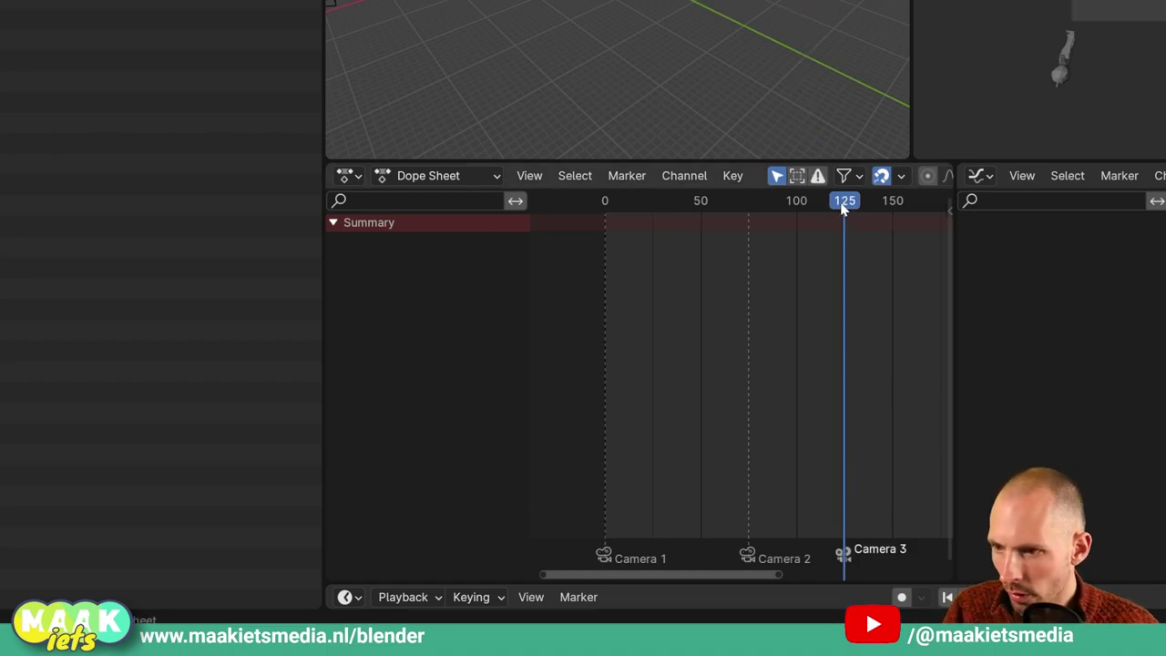
{"action": "left_click_drag", "start_coordinate": [842, 209], "coordinate": [824, 208]}
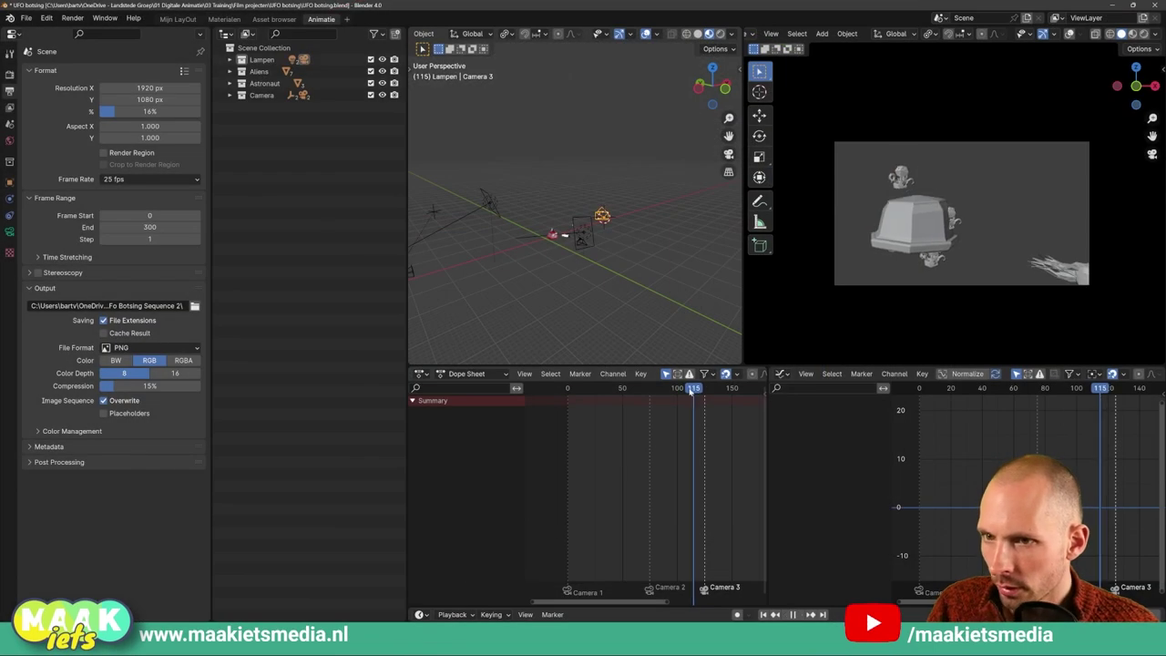
{"action": "mouse_move", "coordinate": [692, 388]}
{"action": "left_mouse_down"}
{"action": "mouse_move", "coordinate": [574, 391]}
{"action": "mouse_move", "coordinate": [567, 404]}
{"action": "mouse_move", "coordinate": [733, 415]}
{"action": "left_mouse_up"}
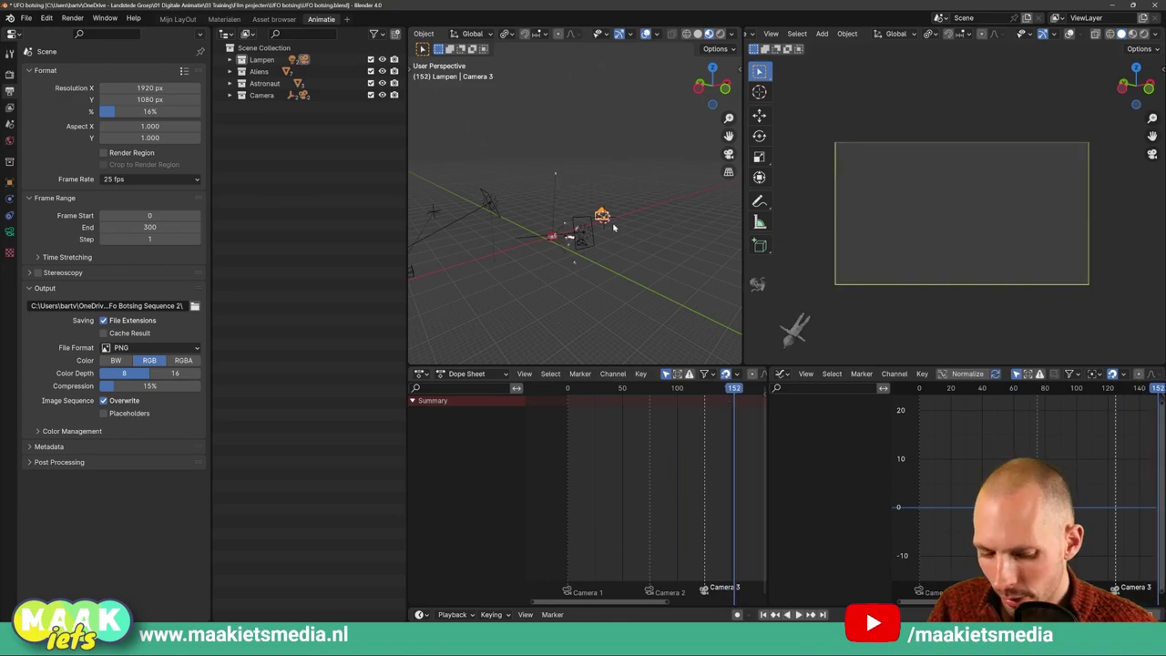
From the top view, move the selected camera to a new position
{"action": "key", "text": "KP_7"}
{"action": "key", "text": "g"}
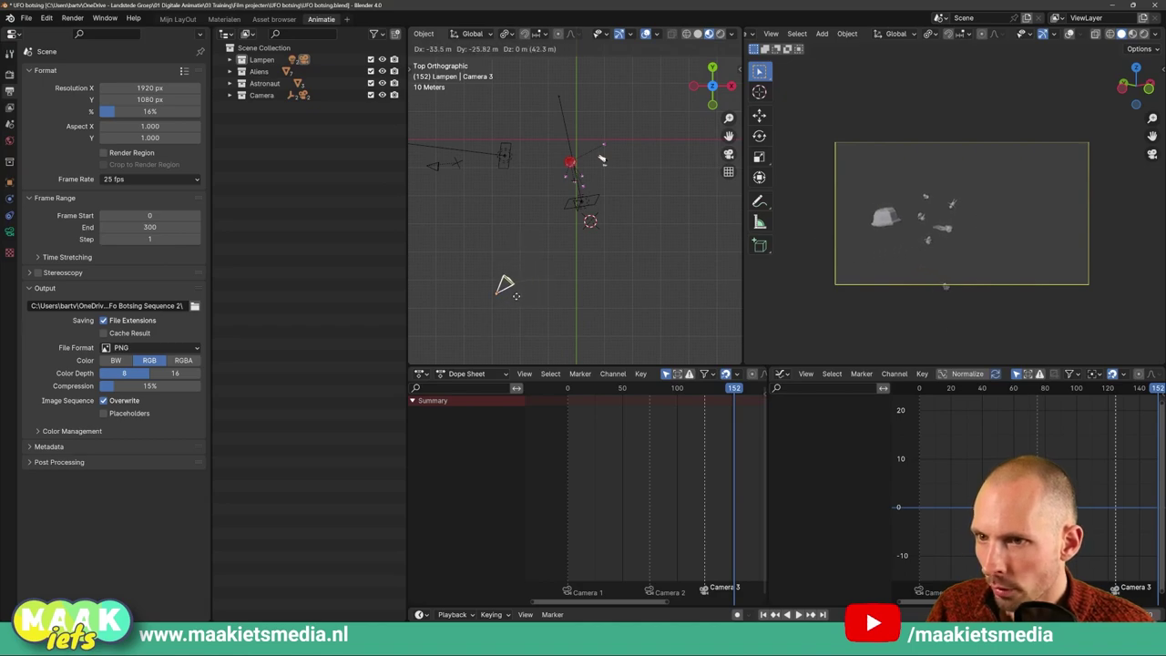
{"action": "left_click", "coordinate": [506, 332]}
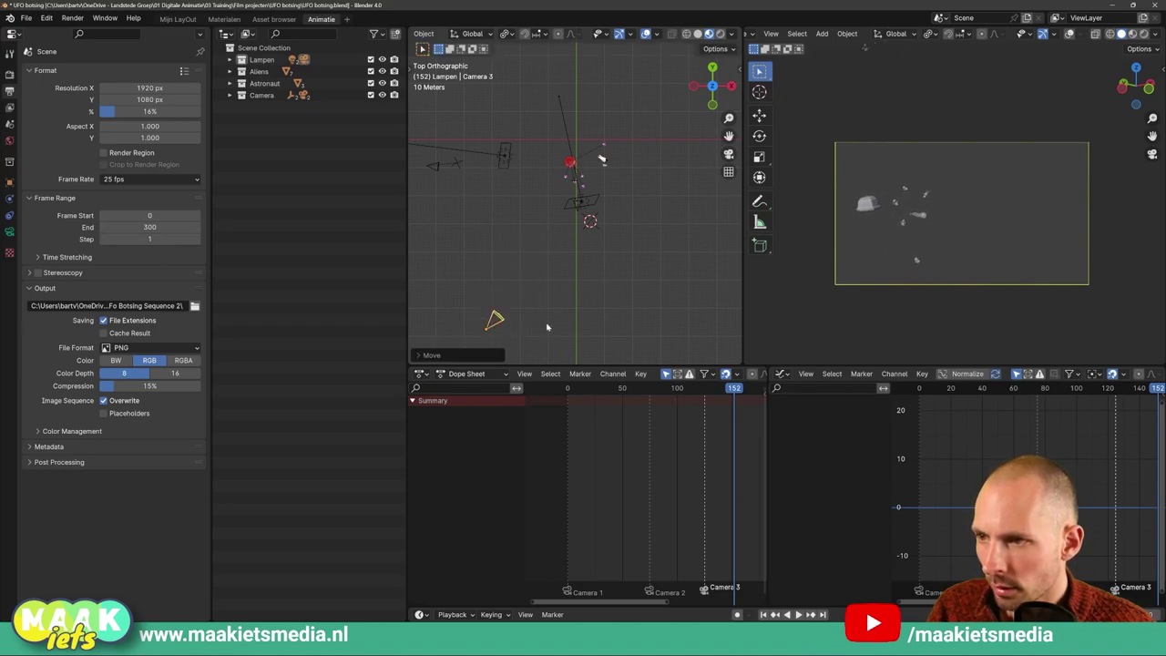
Play from an earlier frame to frame 148 and switch the camera view to Rendered shading
{"action": "left_click", "coordinate": [619, 390]}
{"action": "key", "text": "space"}
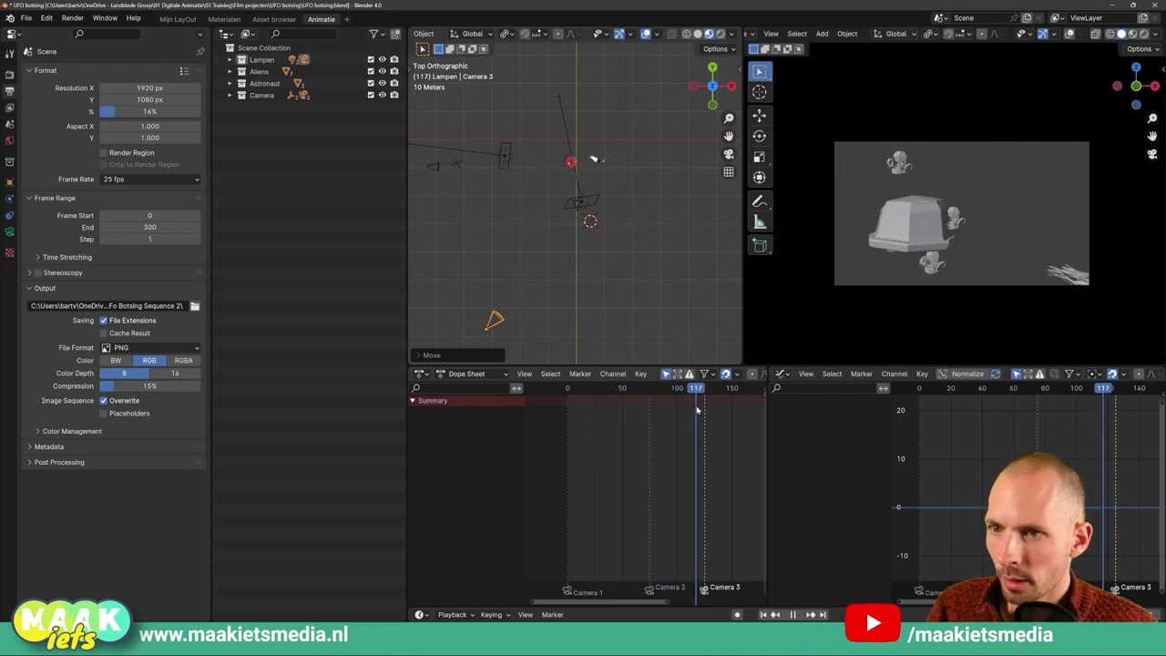
{"action": "left_click_drag", "start_coordinate": [704, 411], "coordinate": [731, 412]}
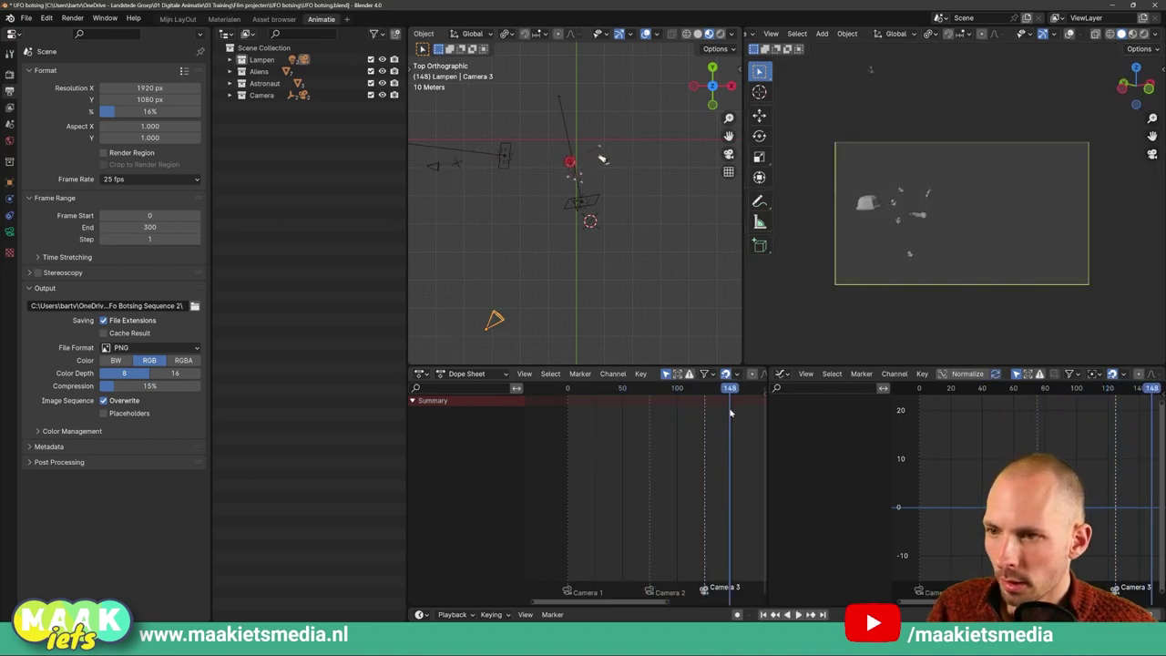
{"action": "scroll", "coordinate": [869, 208], "scroll_direction": "down", "scroll_amount": 2}
{"action": "scroll", "coordinate": [868, 209], "scroll_direction": "down", "scroll_amount": 1}
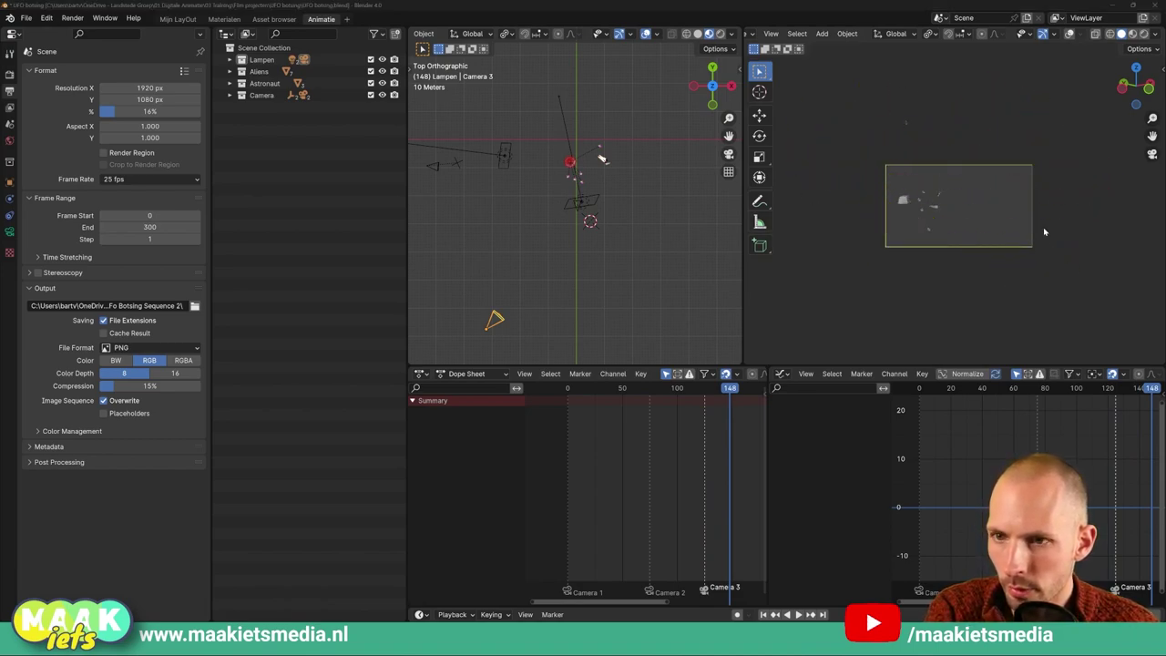
{"action": "left_click", "coordinate": [1143, 34]}
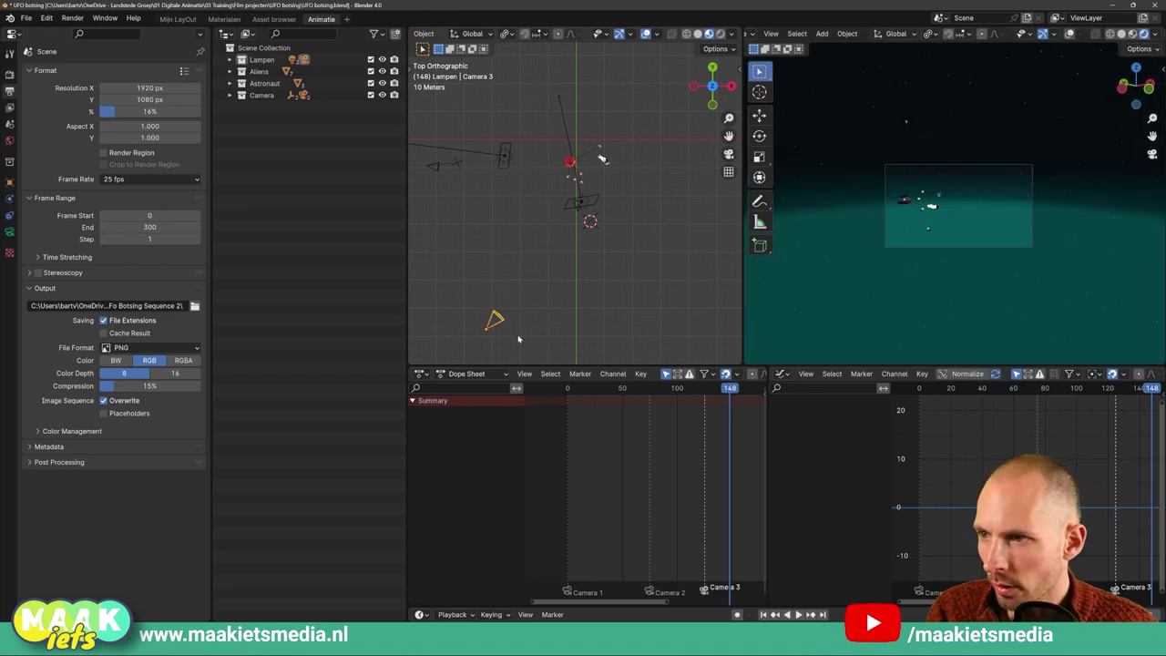
In Camera 3's data properties, re-enable Passepartout and raise it to 1.000
{"action": "left_click", "coordinate": [10, 232]}
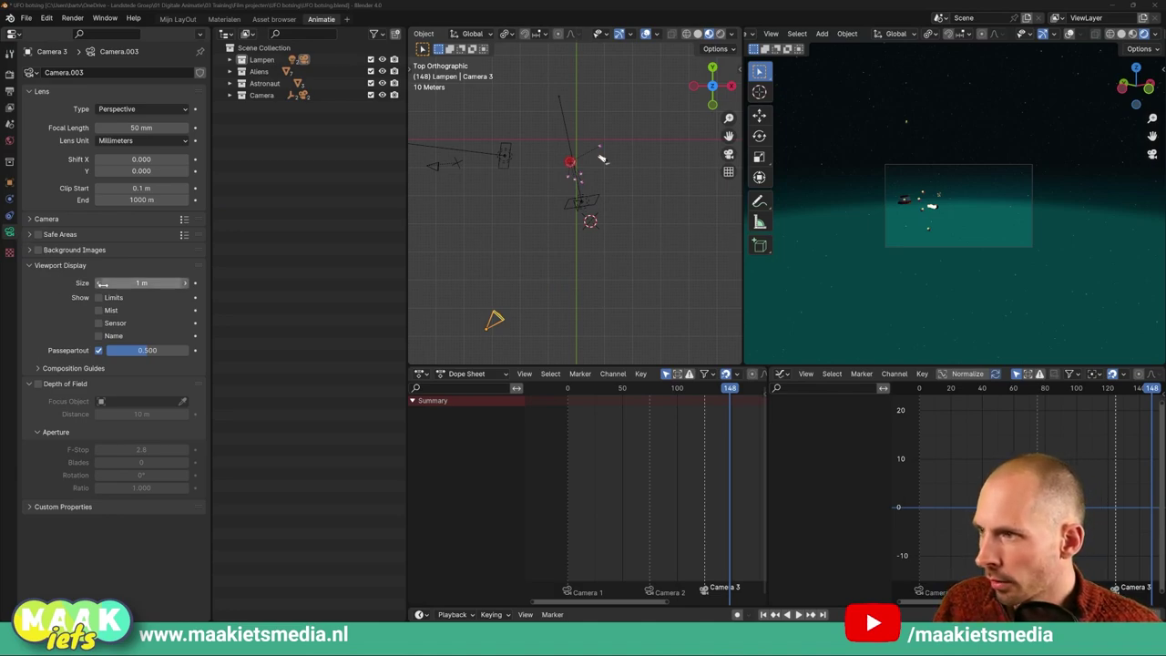
{"action": "left_click", "coordinate": [98, 350]}
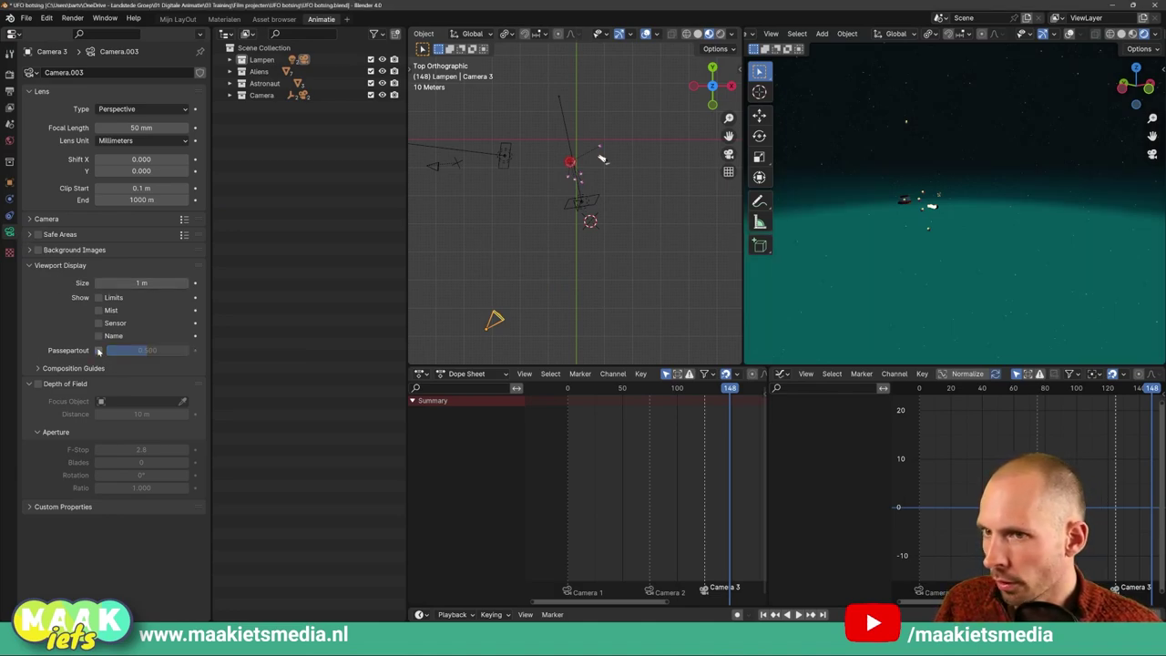
{"action": "left_click", "coordinate": [98, 351]}
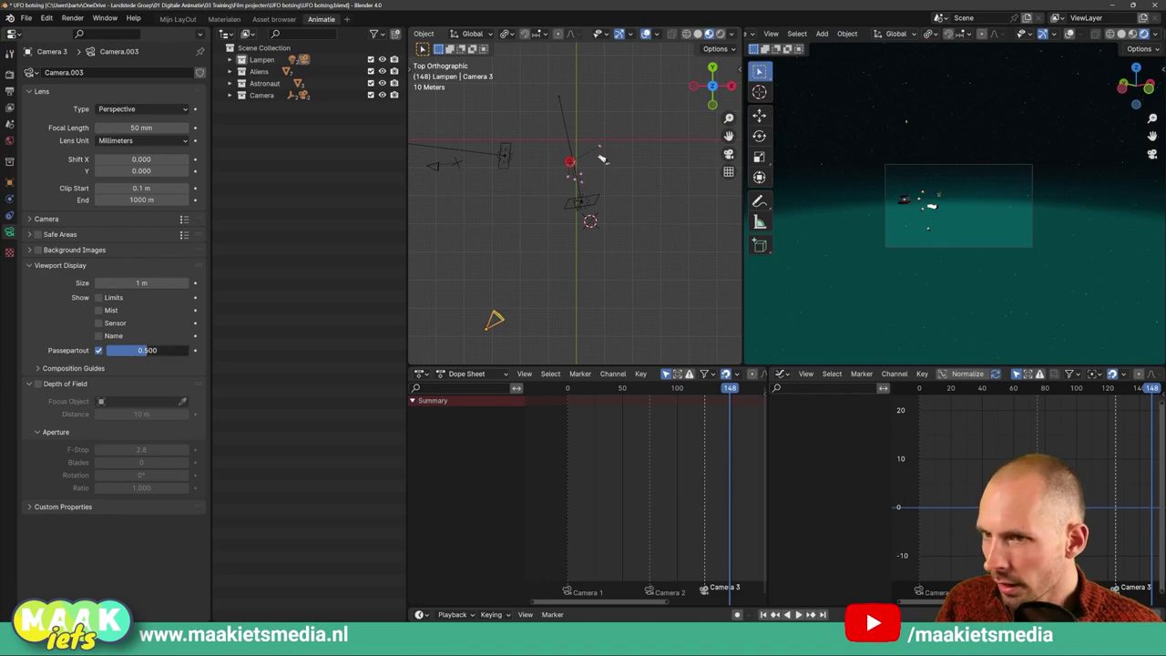
{"action": "left_click_drag", "start_coordinate": [146, 349], "coordinate": [189, 349]}
Go to frame 108 and zoom the camera view to check the blacked-out surround
{"action": "scroll", "coordinate": [963, 251], "scroll_direction": "up", "scroll_amount": 1}
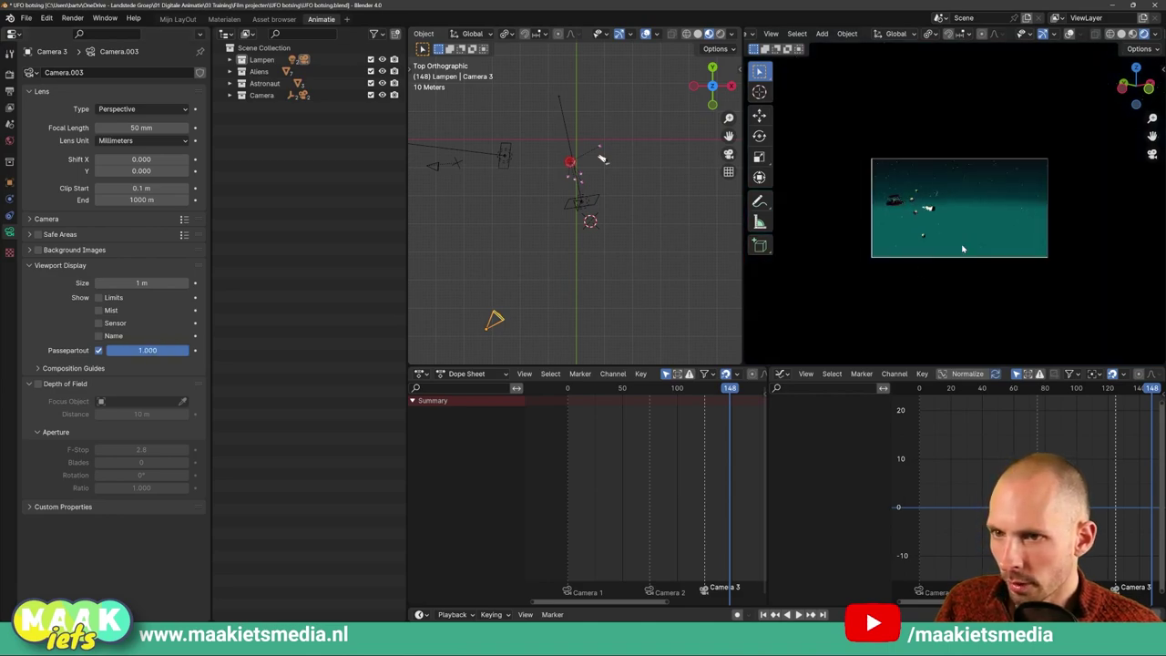
{"action": "scroll", "coordinate": [963, 250], "scroll_direction": "up", "scroll_amount": 1}
{"action": "scroll", "coordinate": [963, 253], "scroll_direction": "up", "scroll_amount": 3}
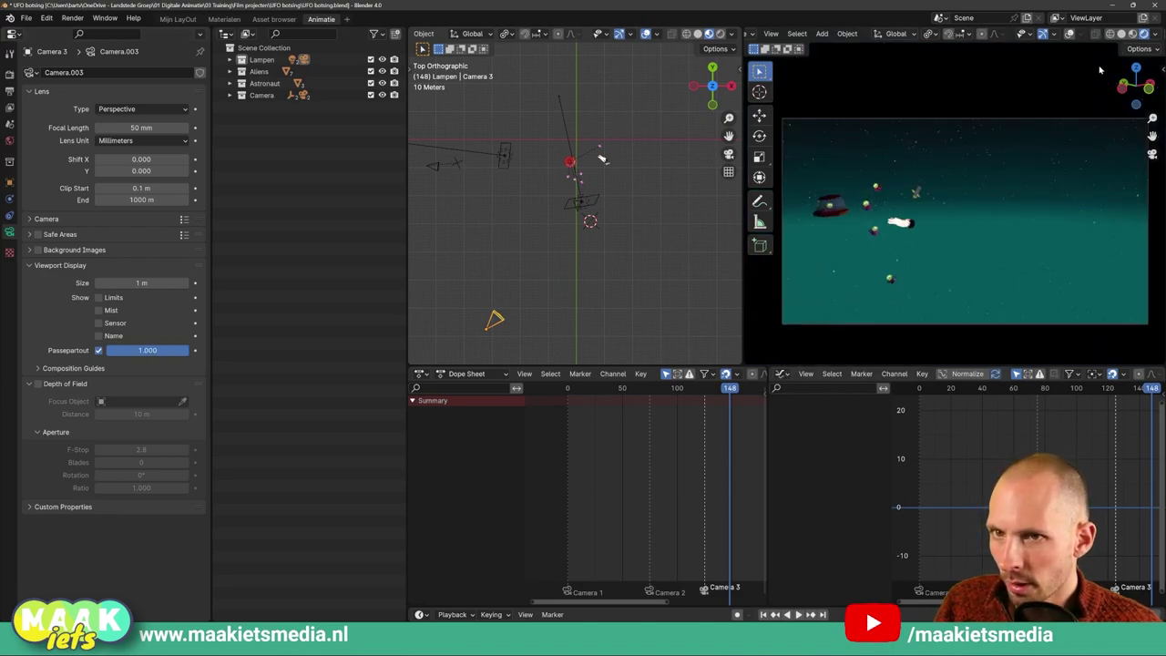
{"action": "left_click_drag", "start_coordinate": [724, 391], "coordinate": [687, 392]}
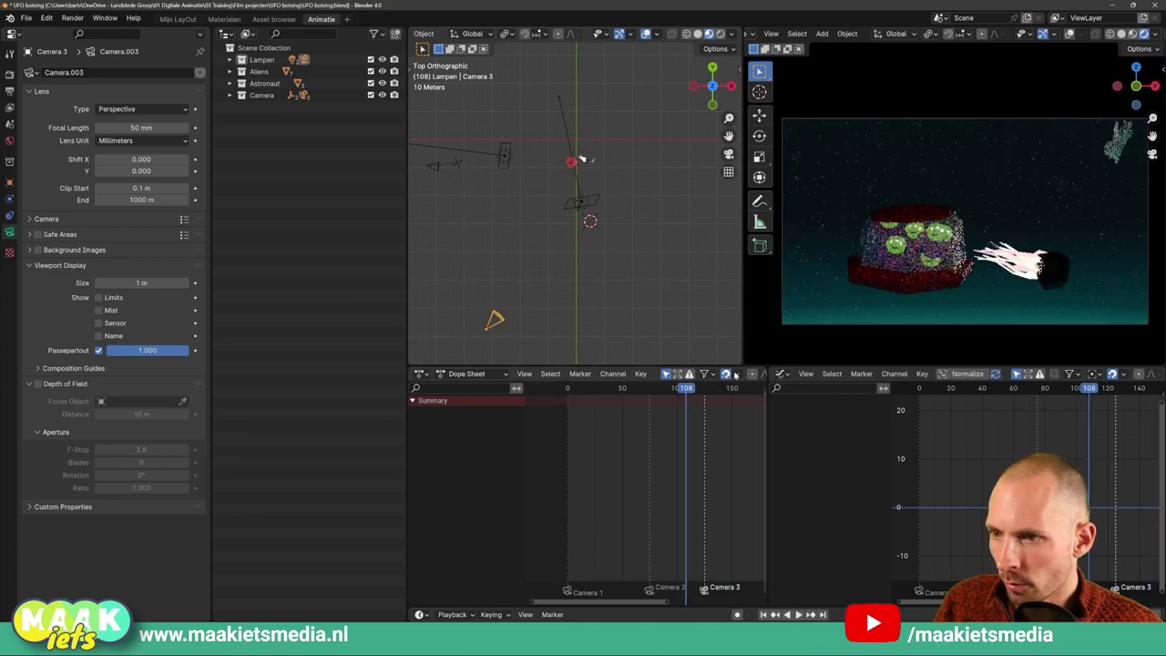
{"action": "scroll", "coordinate": [995, 258], "scroll_direction": "down", "scroll_amount": 3}
{"action": "scroll", "coordinate": [996, 258], "scroll_direction": "up", "scroll_amount": 2}
{"action": "scroll", "coordinate": [996, 258], "scroll_direction": "down", "scroll_amount": 5}
{"action": "scroll", "coordinate": [995, 258], "scroll_direction": "down", "scroll_amount": 2}
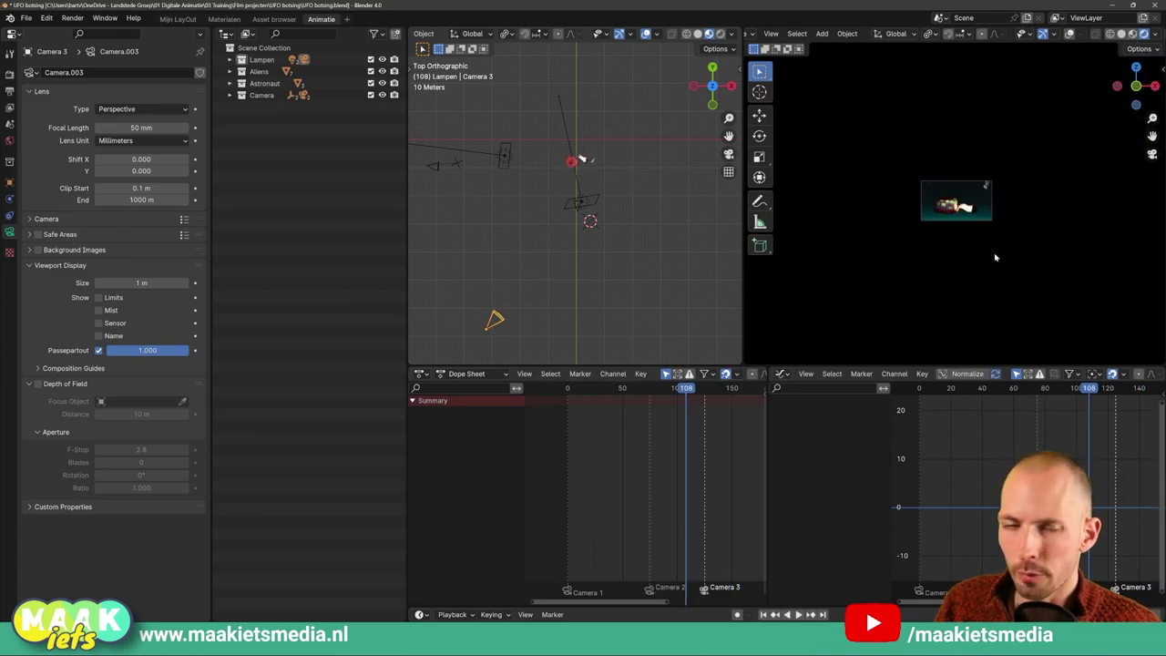
{"action": "scroll", "coordinate": [996, 258], "scroll_direction": "up", "scroll_amount": 5}
{"action": "scroll", "coordinate": [995, 258], "scroll_direction": "up", "scroll_amount": 1}
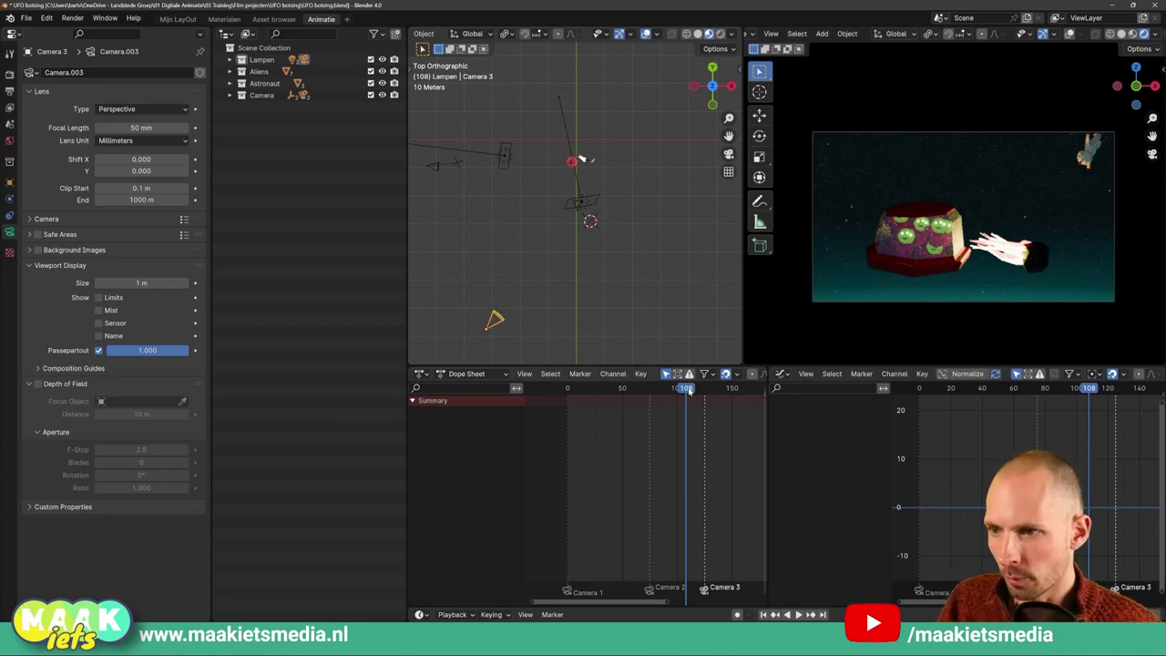
Play the animation from the start through the camera cuts, then return to frame 35
{"action": "key", "text": "space"}
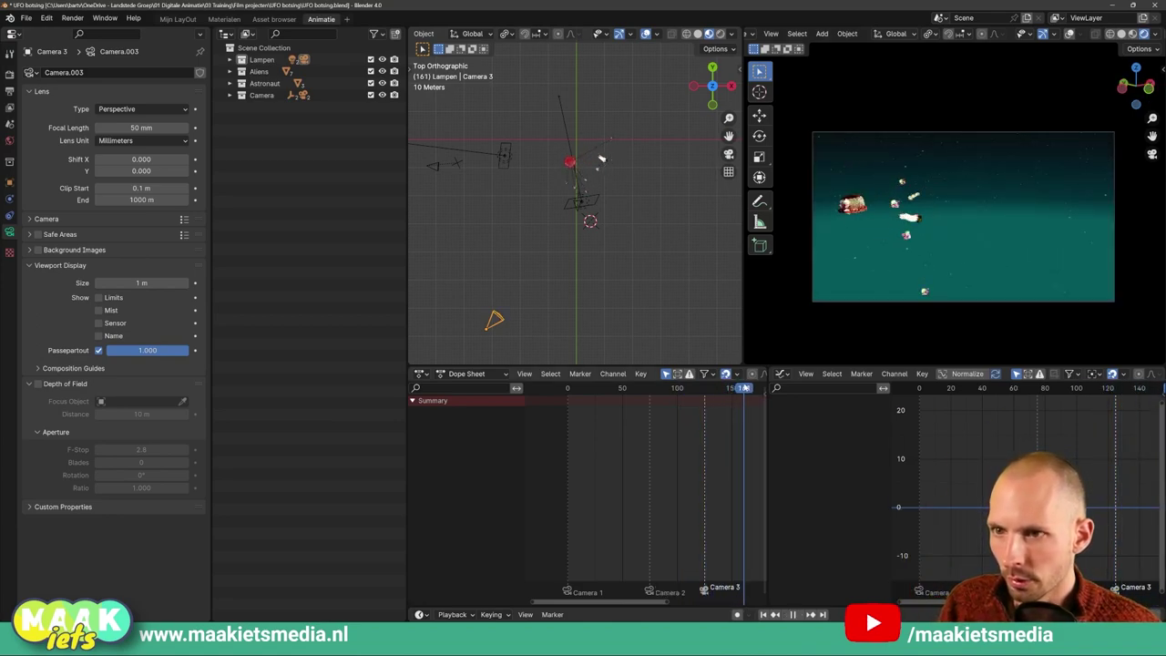
{"action": "left_click_drag", "start_coordinate": [739, 388], "coordinate": [572, 400]}
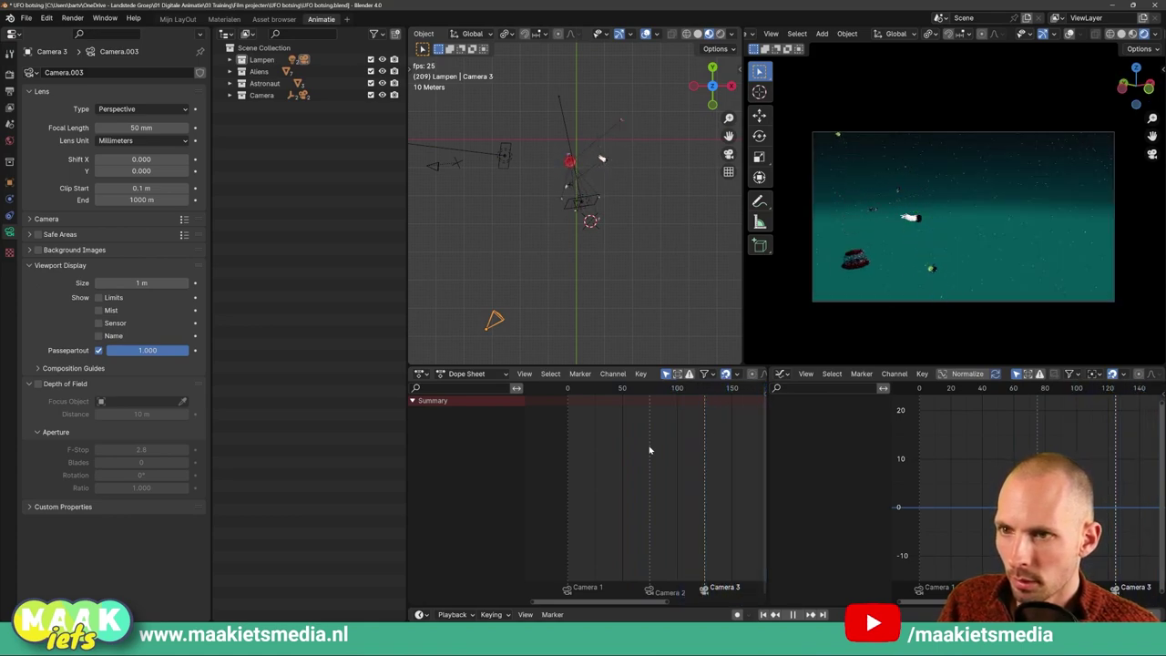
{"action": "key", "text": "space"}
{"action": "scroll", "coordinate": [720, 424], "scroll_direction": "down", "scroll_amount": 1}
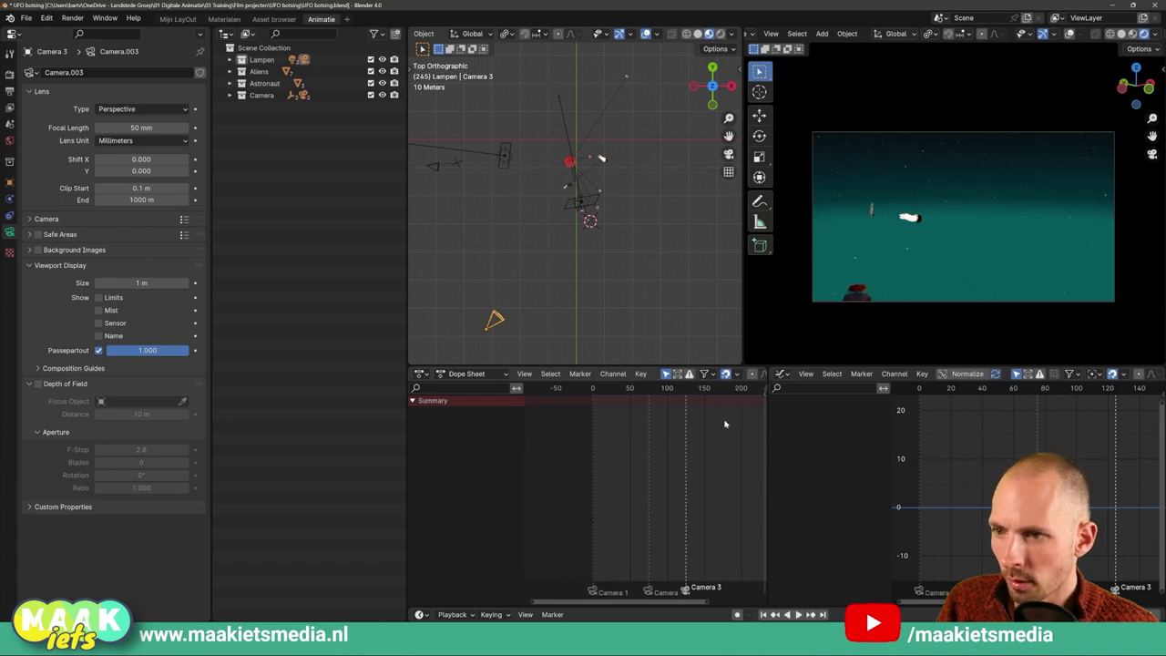
{"action": "scroll", "coordinate": [724, 426], "scroll_direction": "down", "scroll_amount": 2}
{"action": "scroll", "coordinate": [702, 433], "scroll_direction": "down", "scroll_amount": 2}
{"action": "scroll", "coordinate": [674, 428], "scroll_direction": "up", "scroll_amount": 1}
{"action": "mouse_move", "coordinate": [646, 391]}
{"action": "left_mouse_down"}
{"action": "mouse_move", "coordinate": [562, 391]}
{"action": "mouse_move", "coordinate": [657, 404]}
{"action": "mouse_move", "coordinate": [593, 410]}
{"action": "mouse_move", "coordinate": [636, 412]}
{"action": "left_mouse_up"}
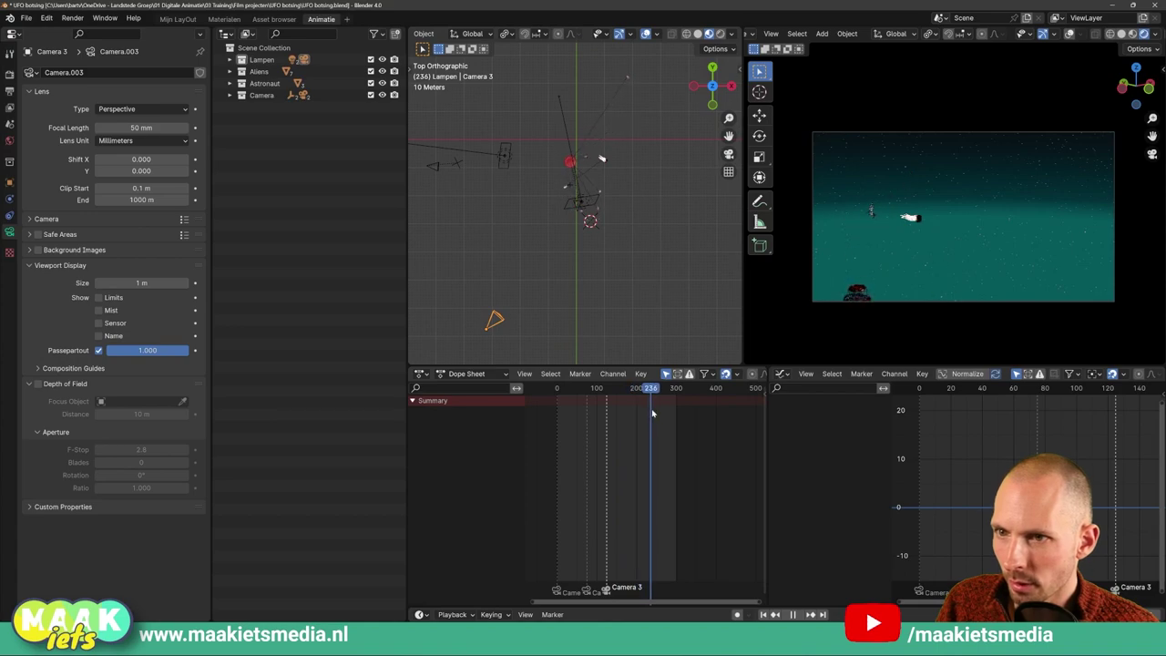
Replay from an early frame, stopping at frame 181 on Camera 3's shot
{"action": "key", "text": "space"}
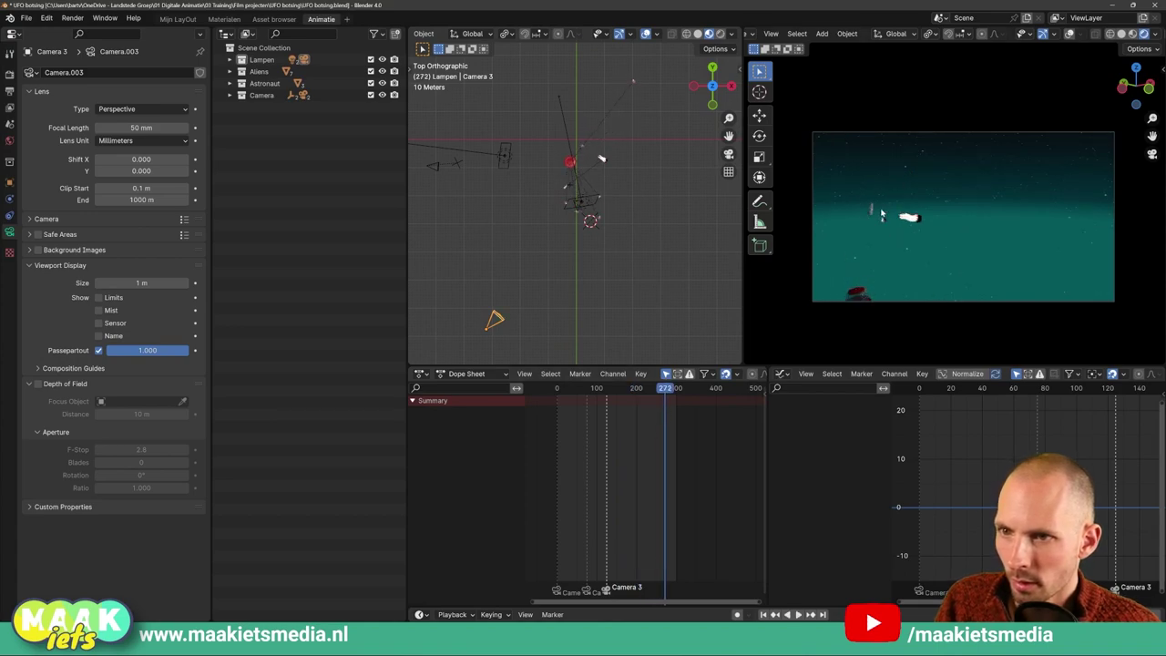
{"action": "mouse_move", "coordinate": [674, 389]}
{"action": "left_mouse_down"}
{"action": "mouse_move", "coordinate": [570, 402]}
{"action": "mouse_move", "coordinate": [628, 402]}
{"action": "left_mouse_up"}
{"action": "key", "text": "space"}
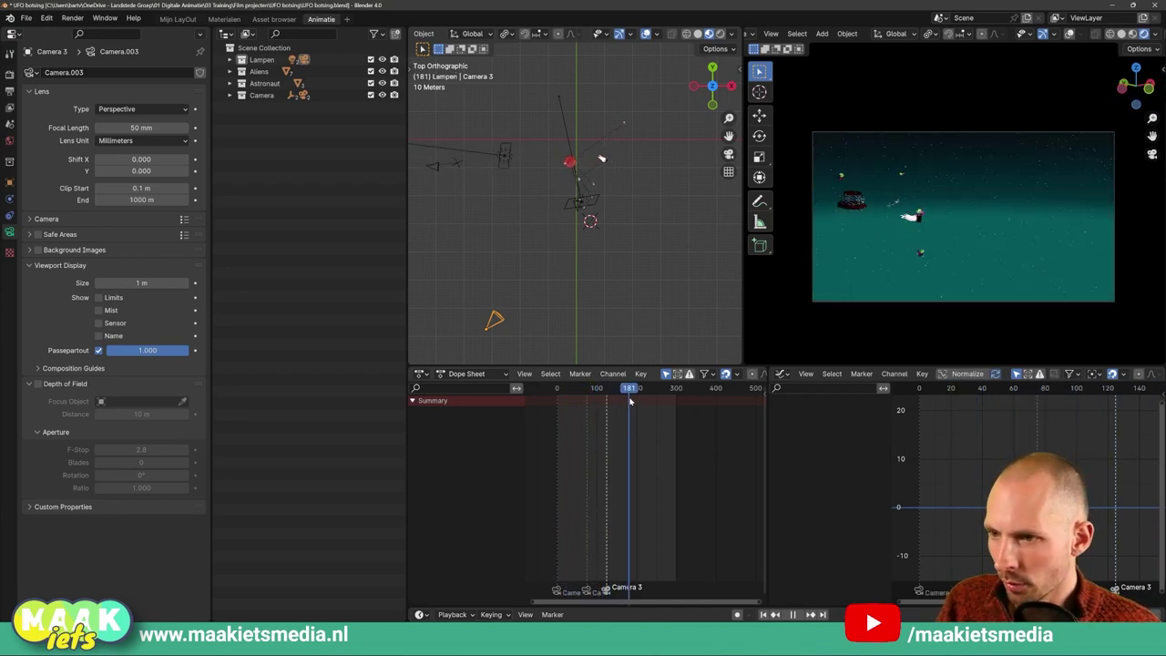
{"action": "key", "text": "space"}
{"action": "scroll", "coordinate": [718, 471], "scroll_direction": "up", "scroll_amount": 2}
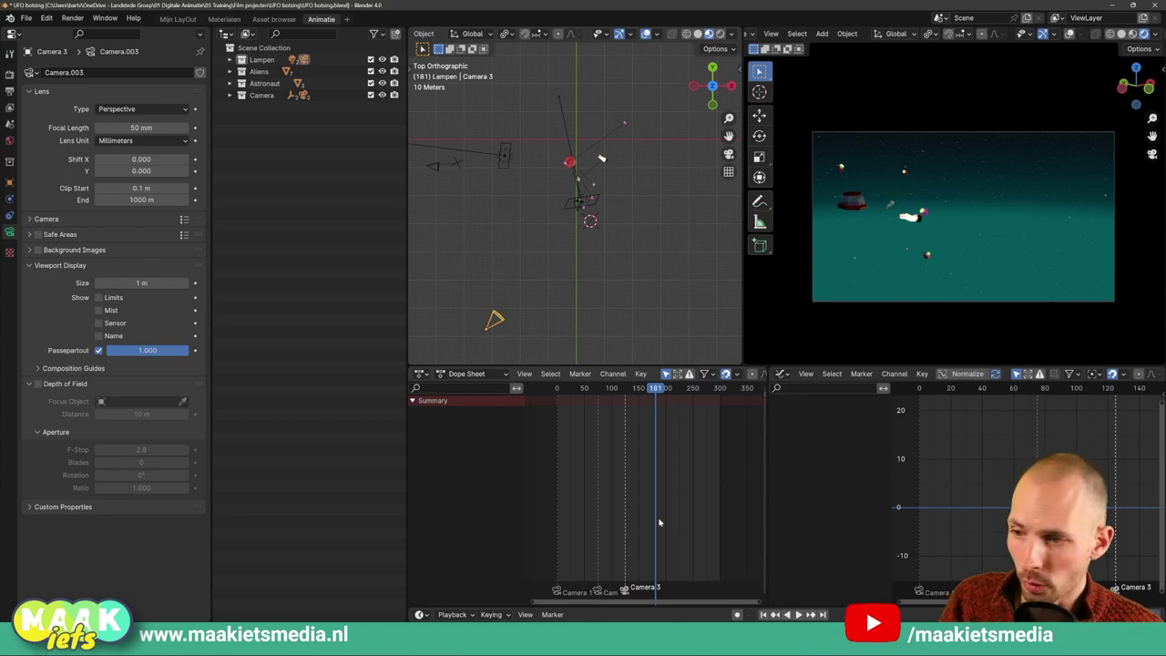
{"action": "mouse_move", "coordinate": [625, 591]}
{"action": "left_mouse_down"}
{"action": "mouse_move", "coordinate": [644, 590]}
{"action": "mouse_move", "coordinate": [625, 588]}
{"action": "left_mouse_up"}
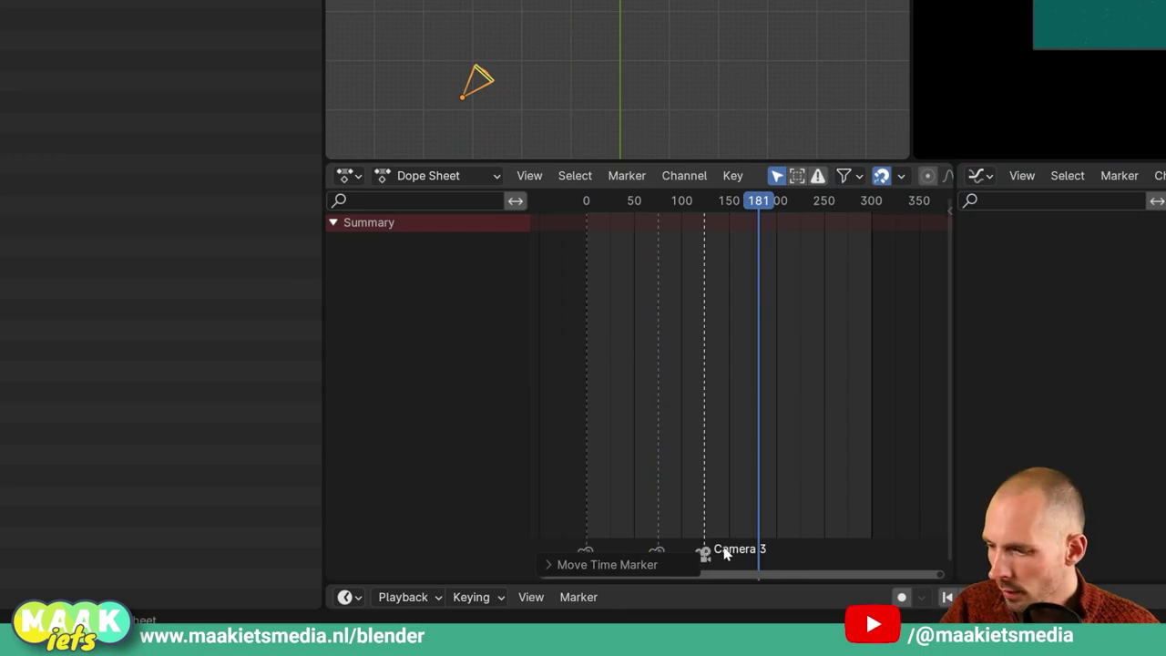
Move the Camera 3 marker in the Dope Sheet from about frame 145 to frame 160
{"action": "left_click", "coordinate": [722, 562]}
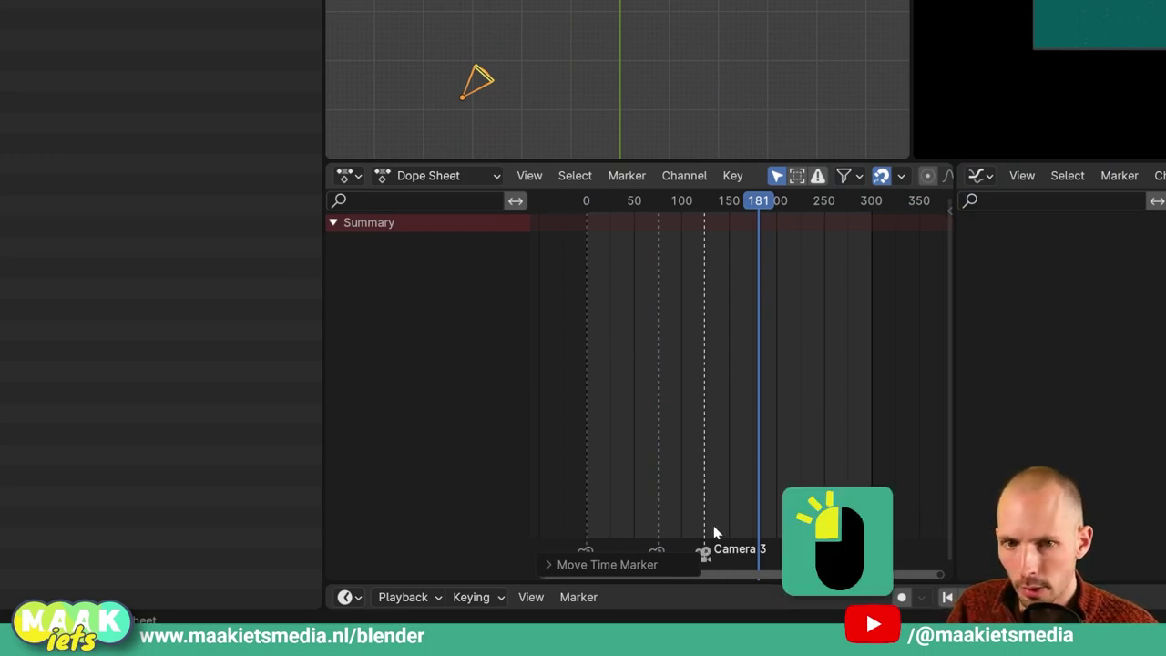
{"action": "scroll", "coordinate": [707, 557], "scroll_direction": "down", "scroll_amount": 1}
{"action": "scroll", "coordinate": [707, 557], "scroll_direction": "down", "scroll_amount": 1}
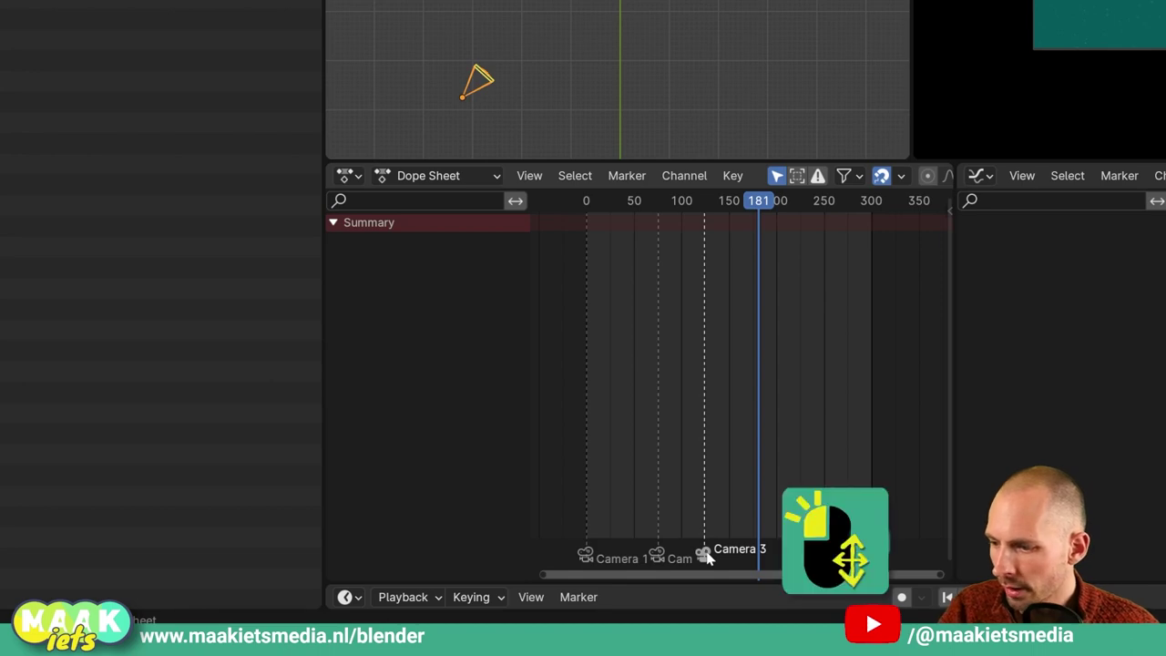
{"action": "left_click_drag", "start_coordinate": [707, 557], "coordinate": [733, 553]}
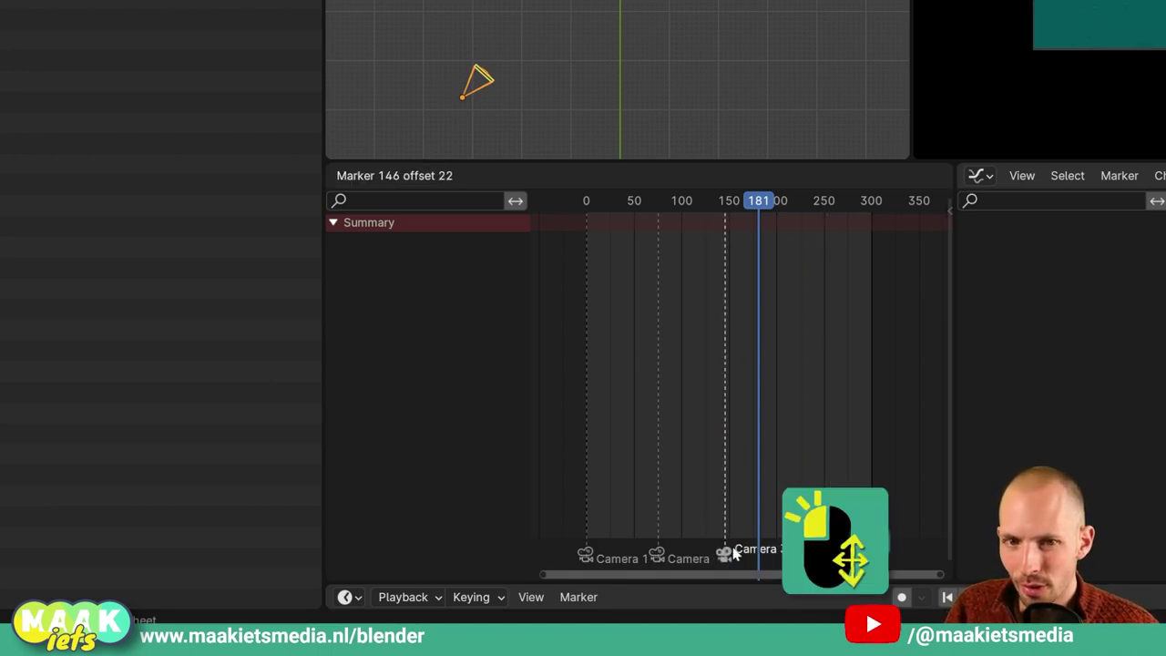
{"action": "key", "text": "g"}
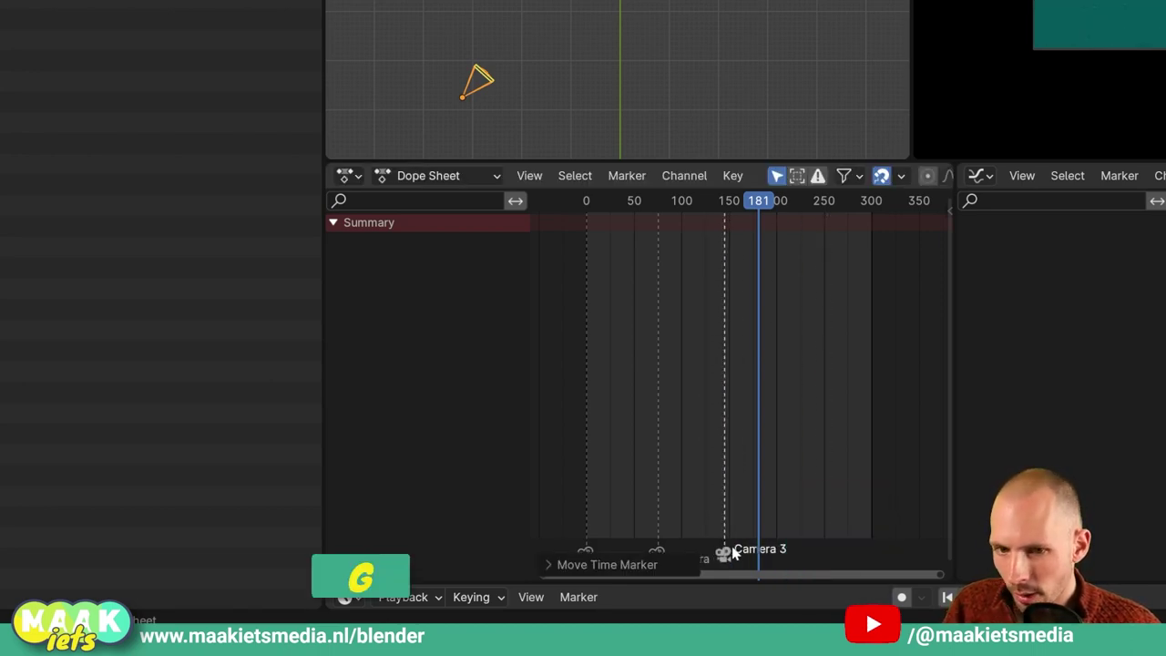
{"action": "left_click", "coordinate": [747, 527]}
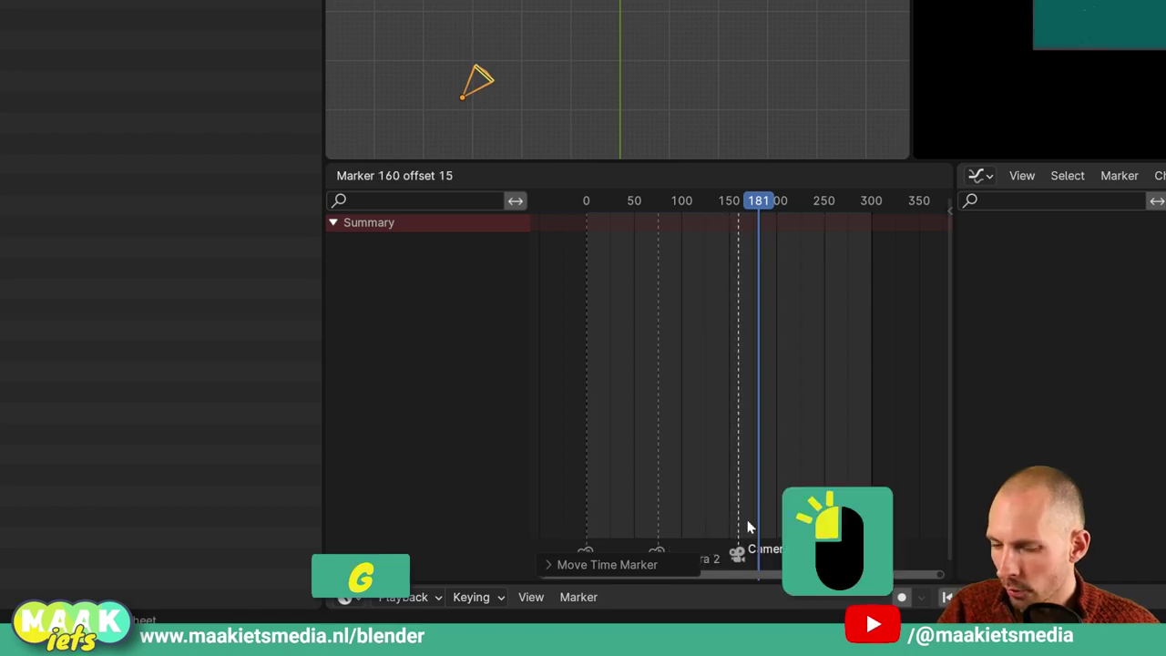
{"action": "left_click", "coordinate": [730, 524]}
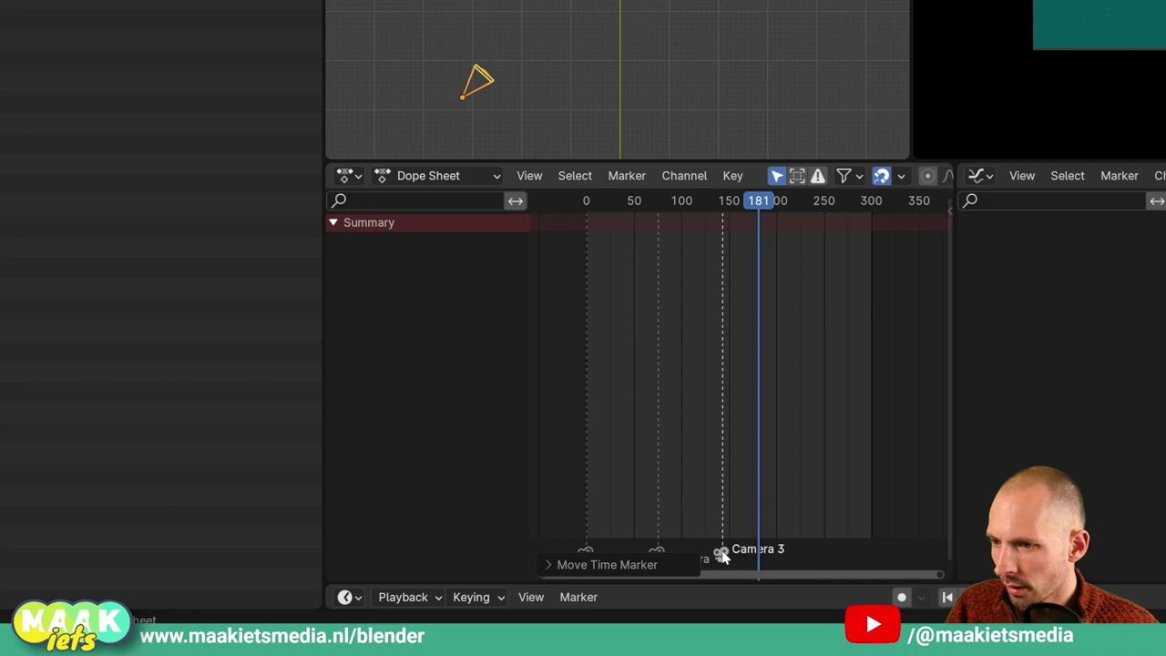
{"action": "key", "text": "g"}
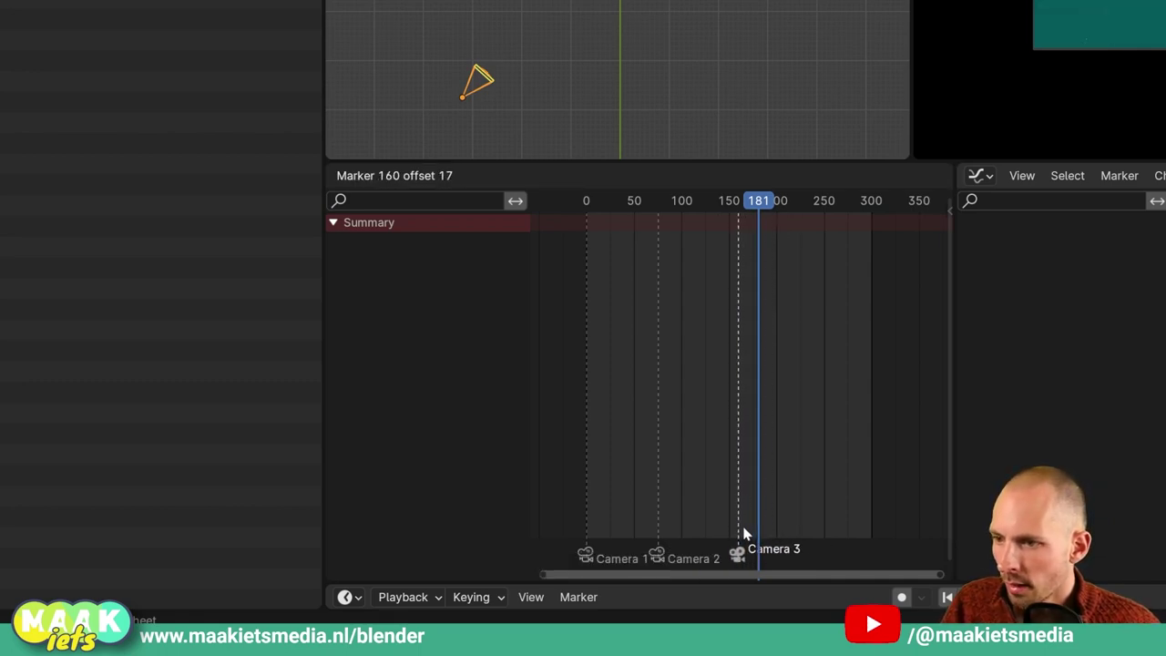
{"action": "left_click", "coordinate": [741, 540]}
Scrub and play back around the new cut to check Camera 3's later shot
{"action": "mouse_move", "coordinate": [713, 209]}
{"action": "left_mouse_down"}
{"action": "mouse_move", "coordinate": [645, 216]}
{"action": "mouse_move", "coordinate": [709, 216]}
{"action": "mouse_move", "coordinate": [790, 244]}
{"action": "left_mouse_up"}
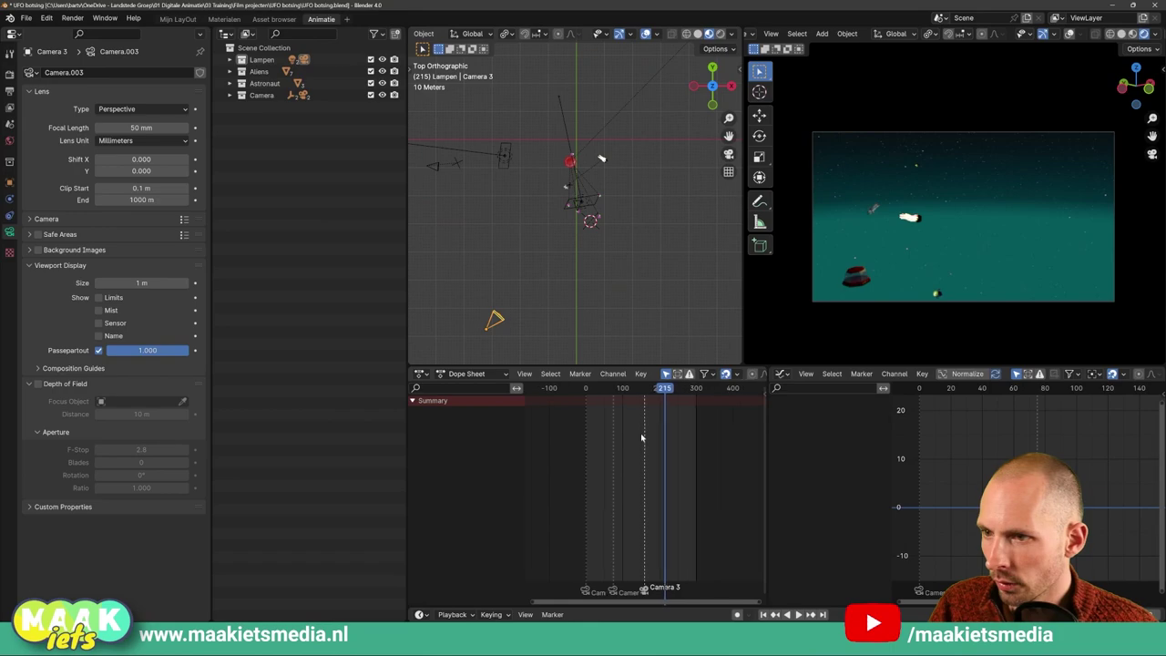
{"action": "key", "text": "space"}
{"action": "mouse_move", "coordinate": [648, 390]}
{"action": "left_mouse_down"}
{"action": "mouse_move", "coordinate": [583, 390]}
{"action": "mouse_move", "coordinate": [687, 413]}
{"action": "left_mouse_up"}
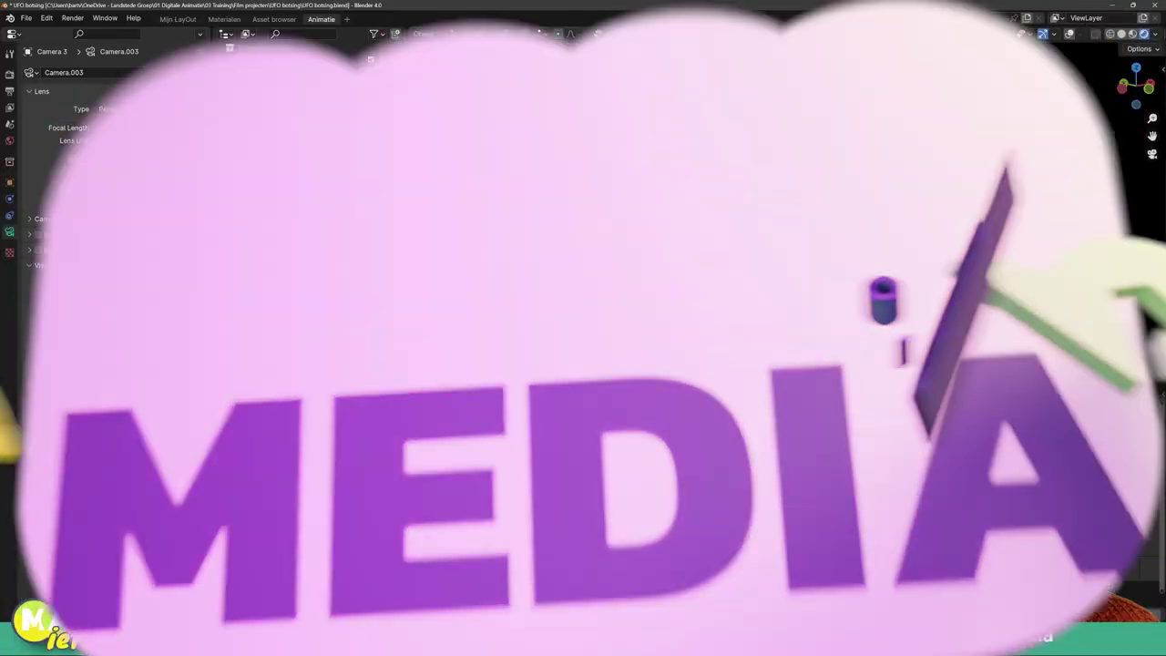